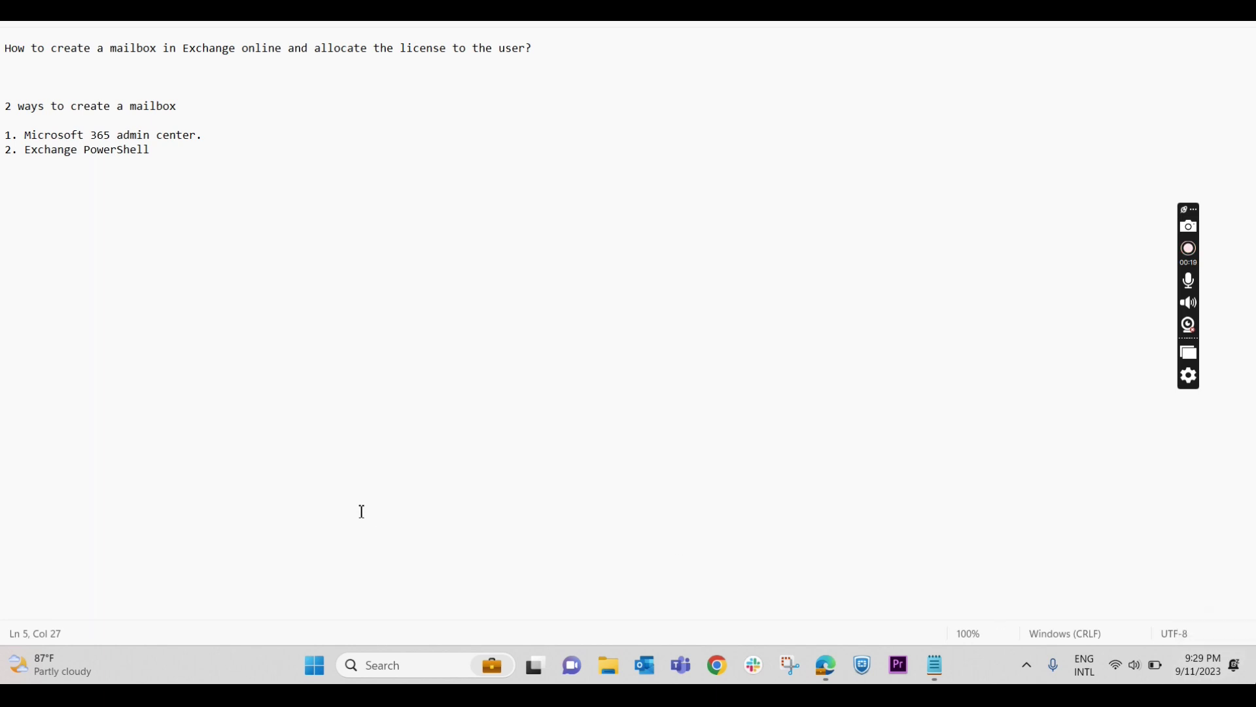
- Highlight the Microsoft 365 admin center method in the notes, then bring up Exchange admin center Mailboxes
drag(218, 138, 4, 136)
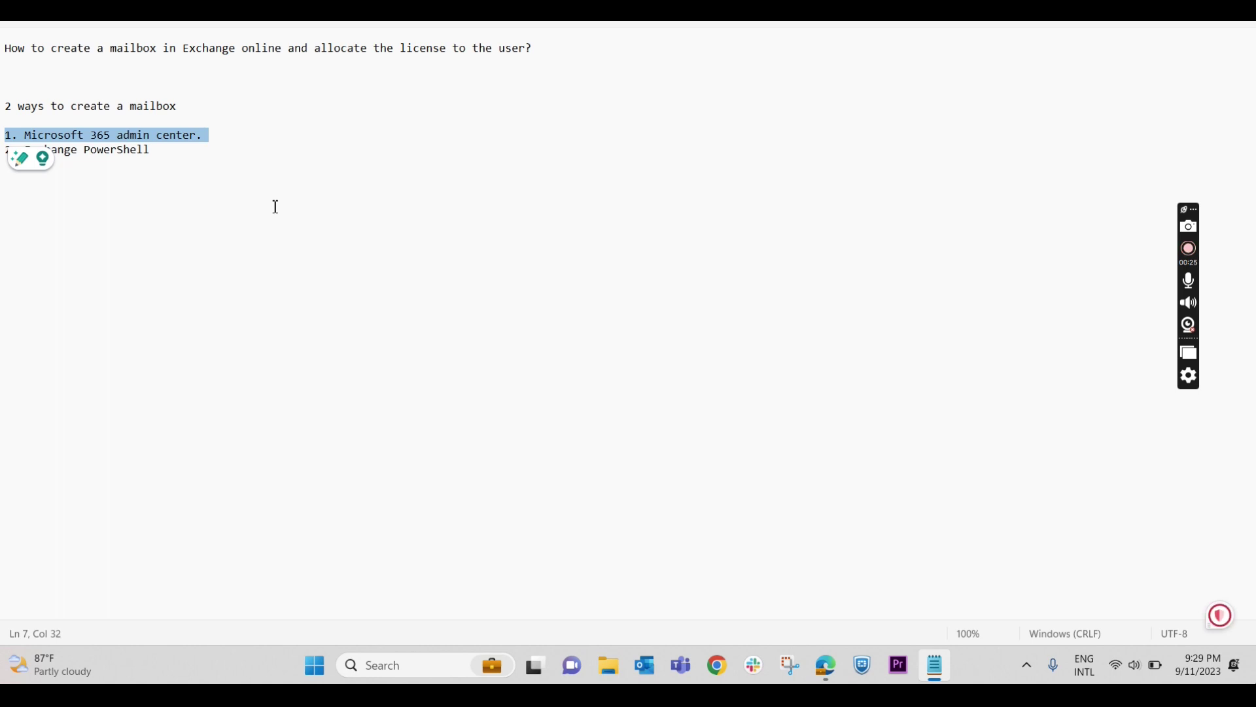
click(827, 665)
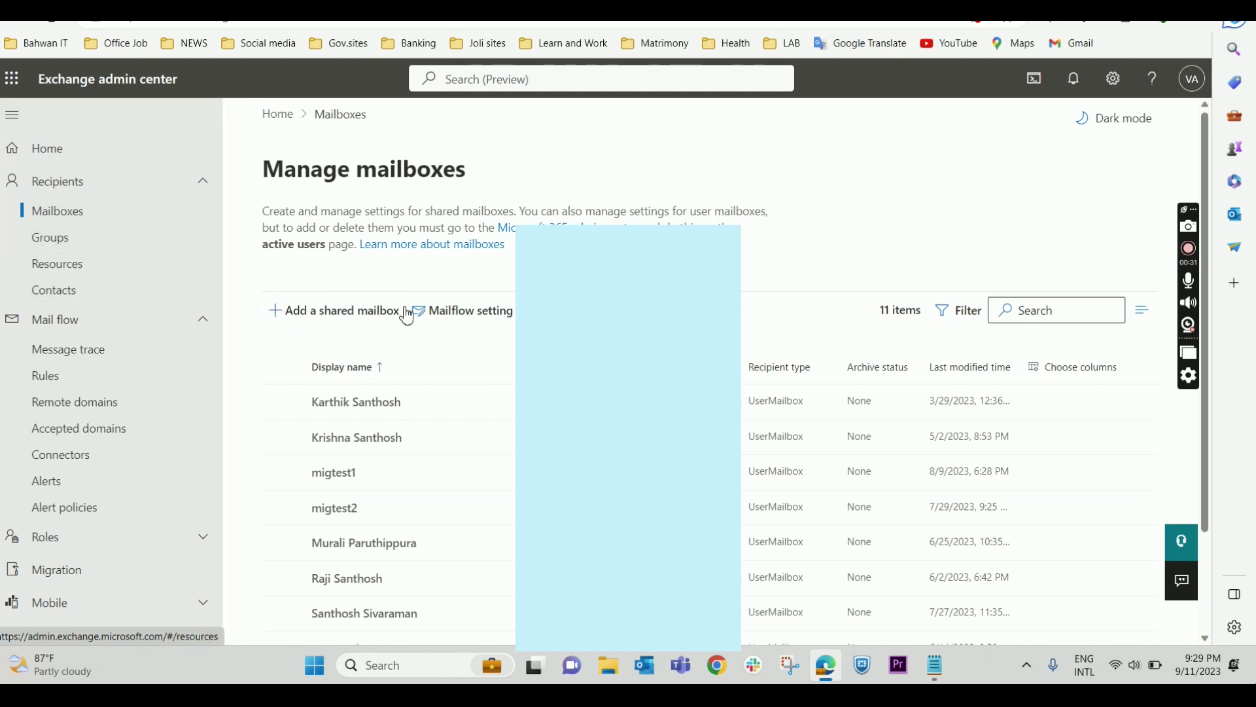
scroll(407, 317, down, 2)
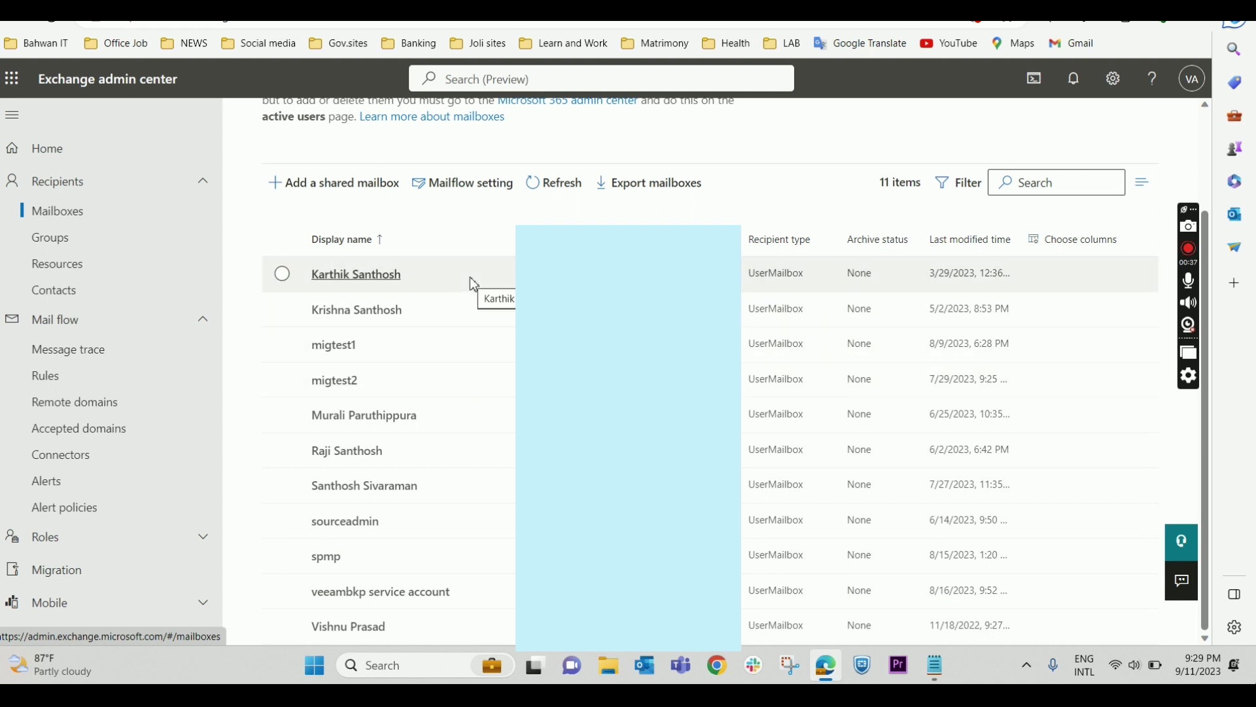
scroll(481, 529, up, 2)
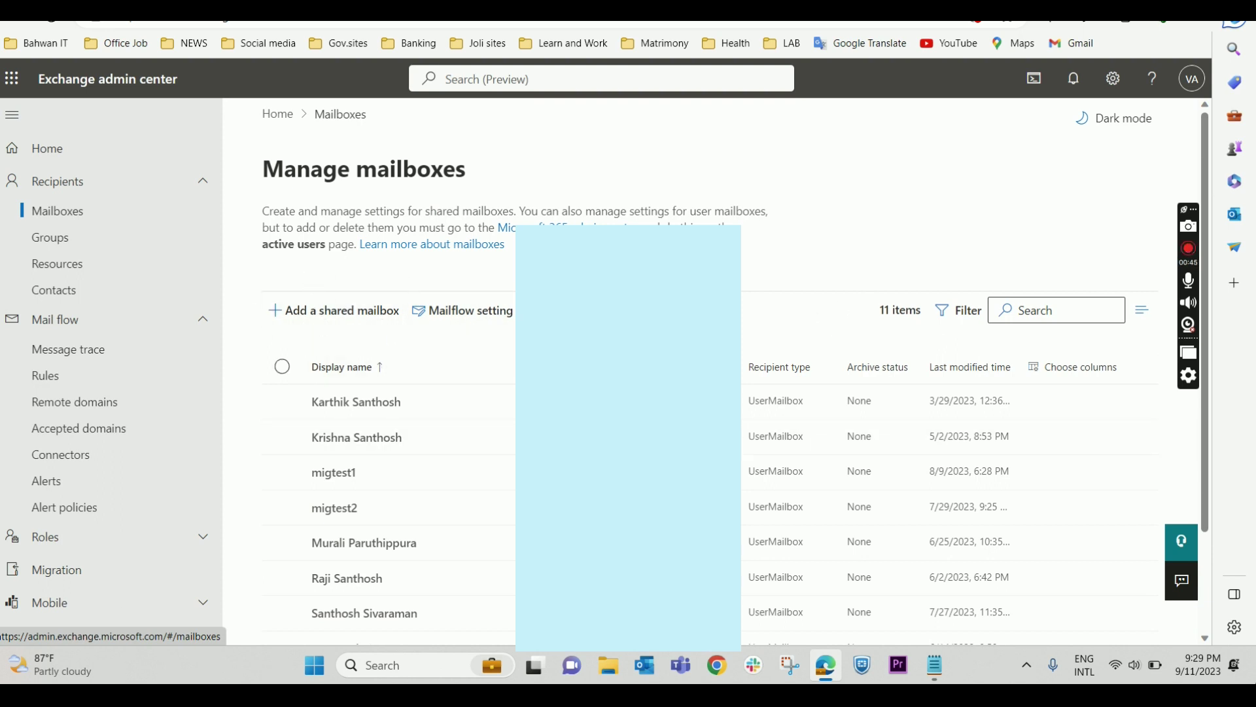
drag(42, 81, 196, 81)
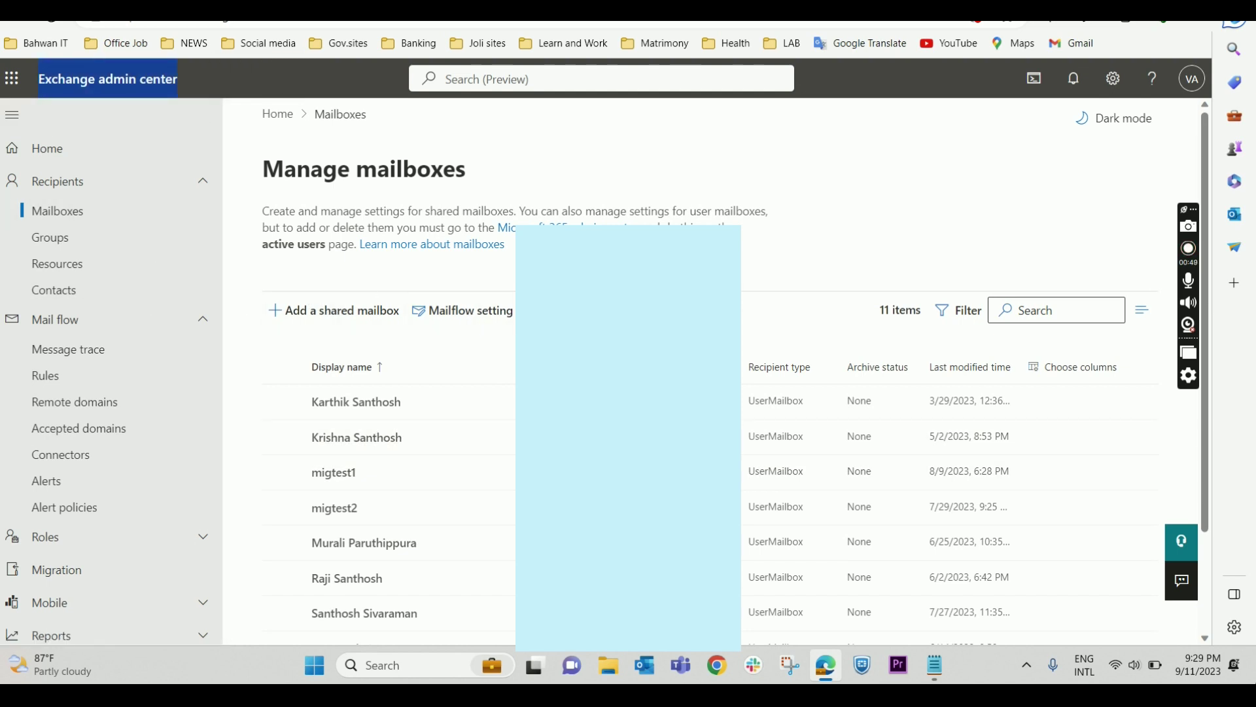
- Show the Active users page with each user's Microsoft 365 E5 or unlicensed status
click(197, 13)
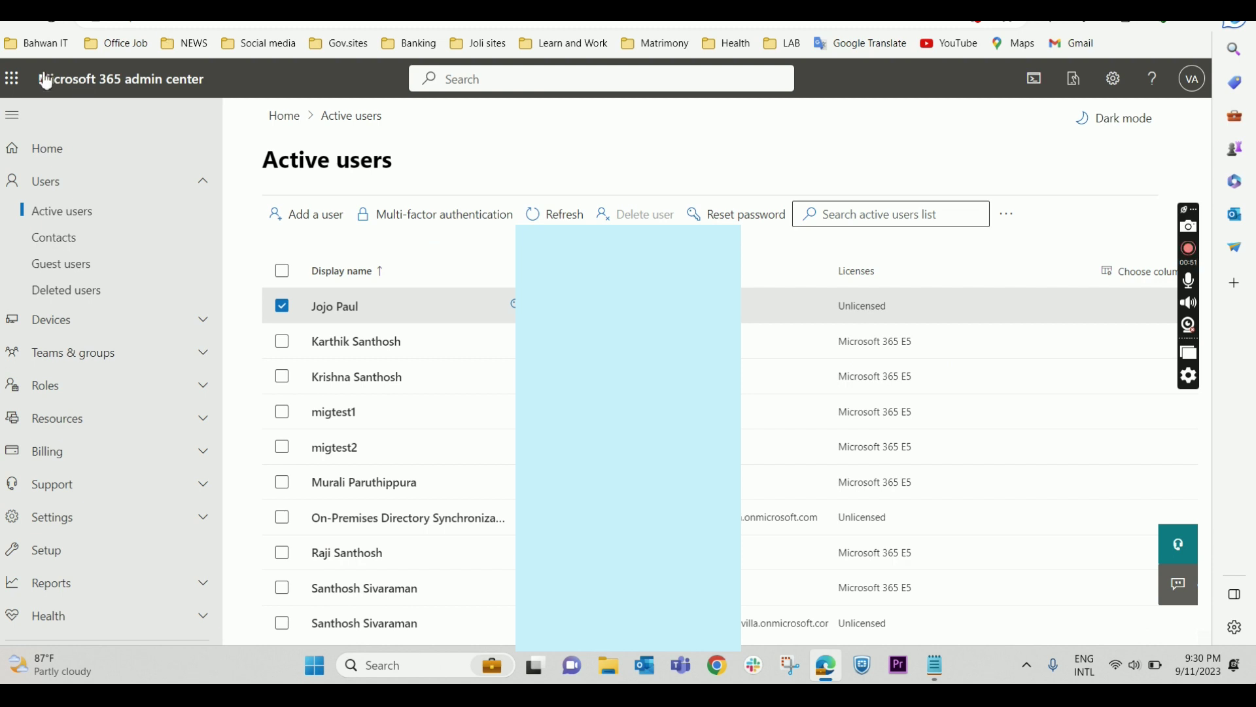
drag(39, 81, 201, 83)
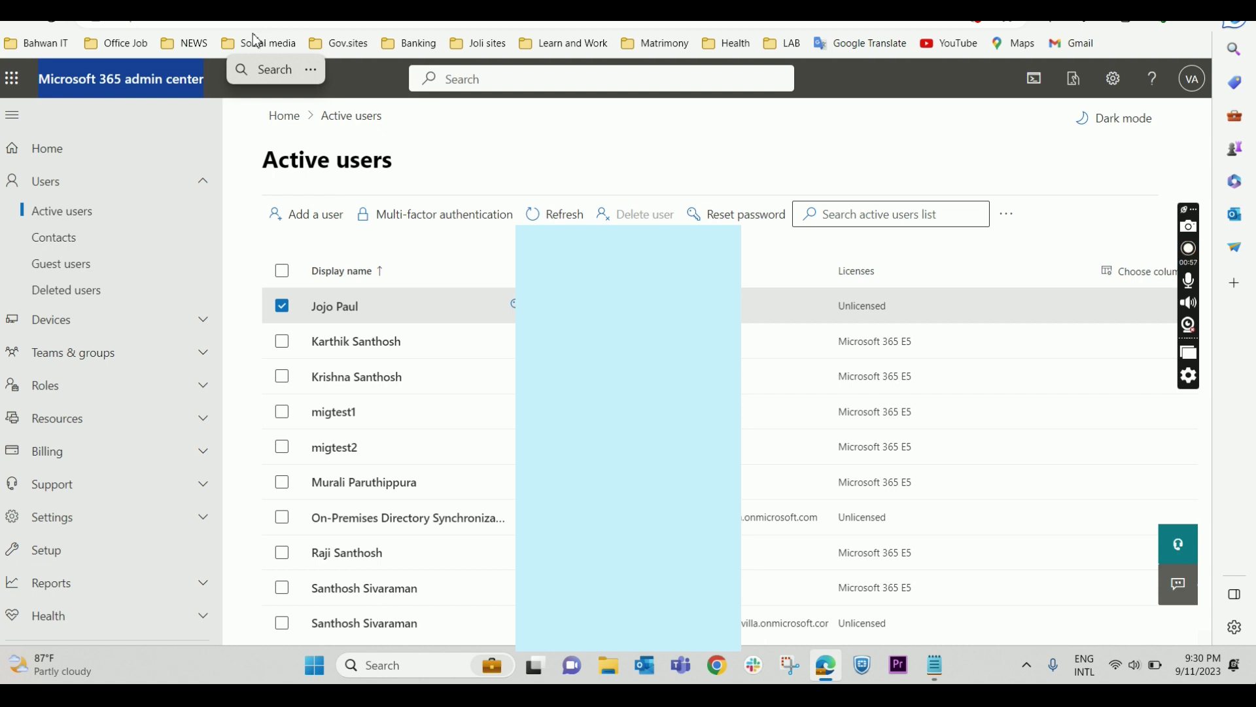
click(930, 667)
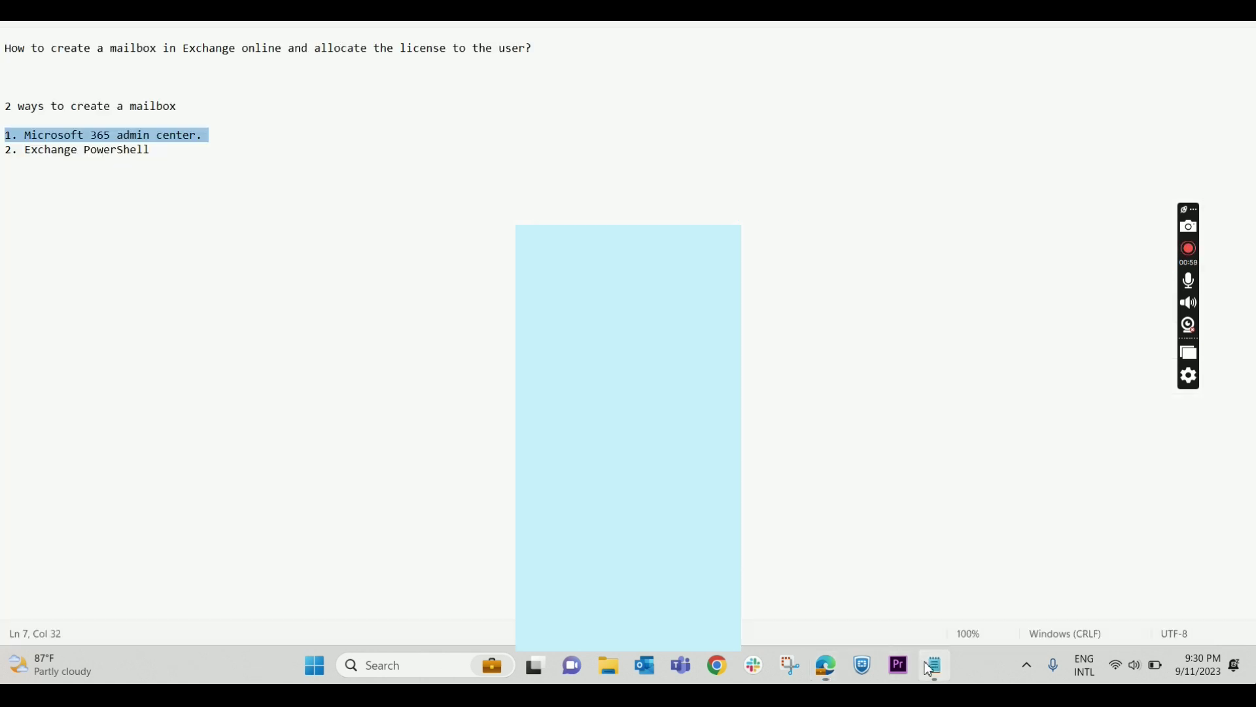
click(186, 187)
key(Return)
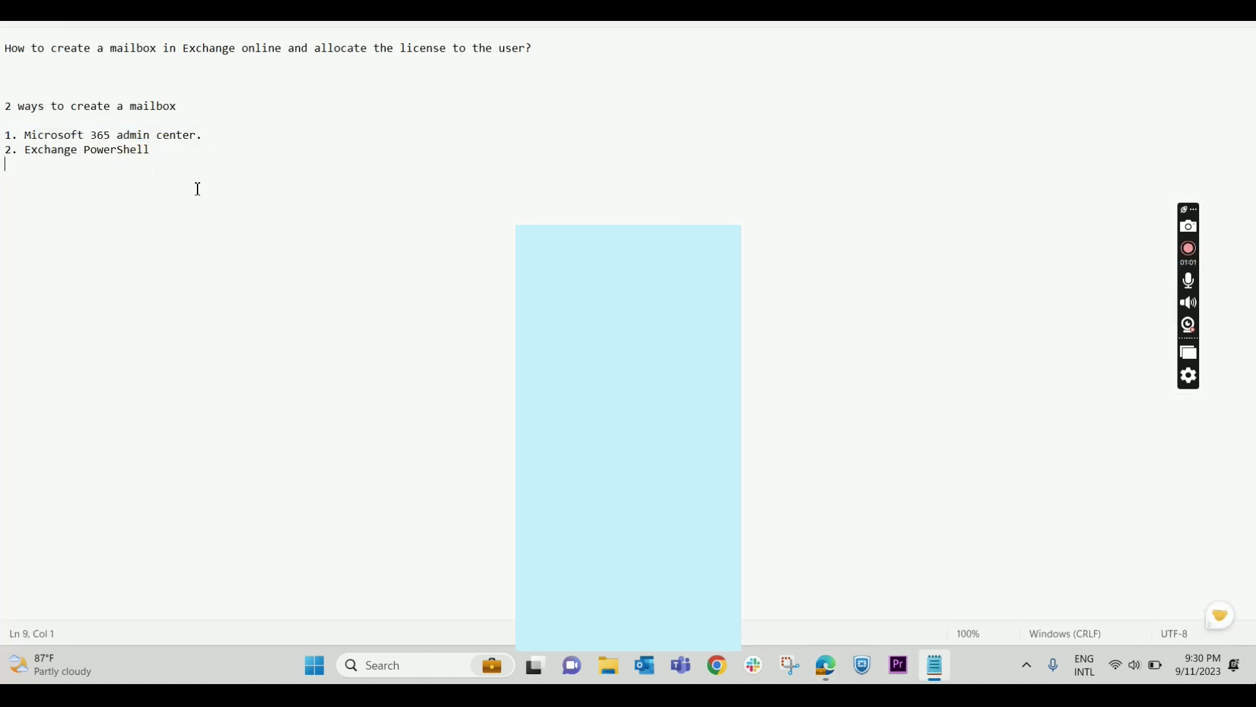
text(https:)
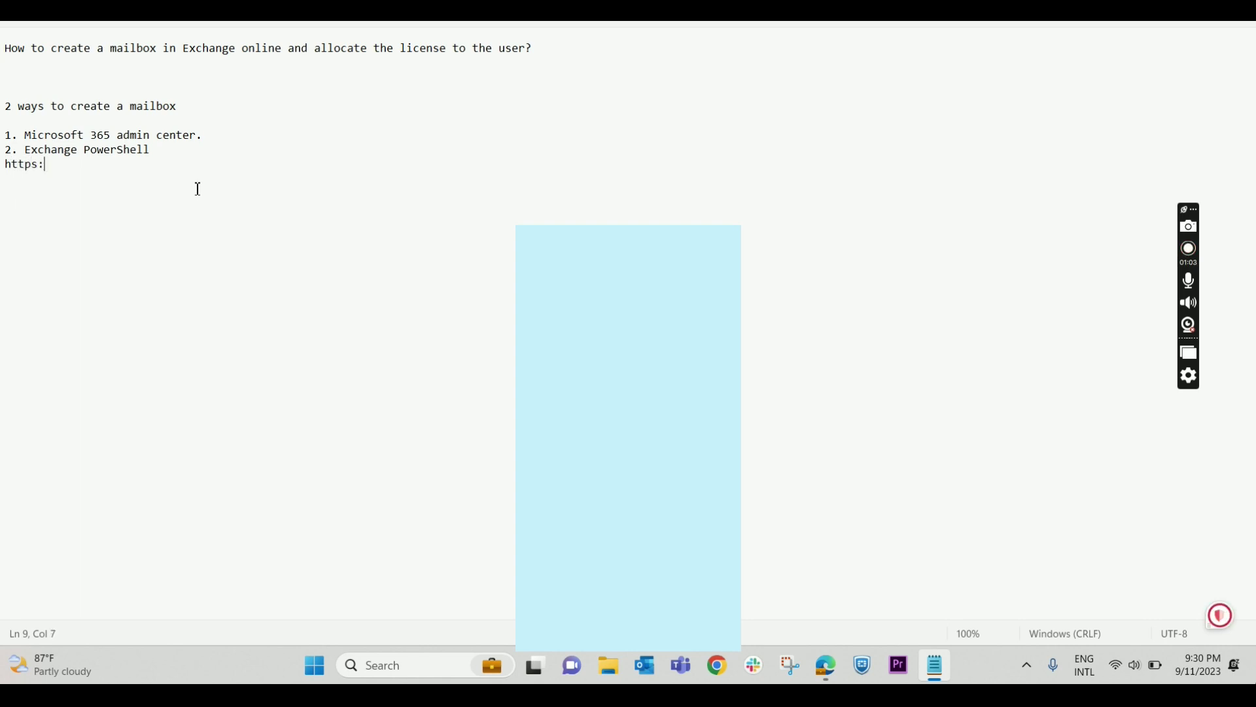
text(//ad)
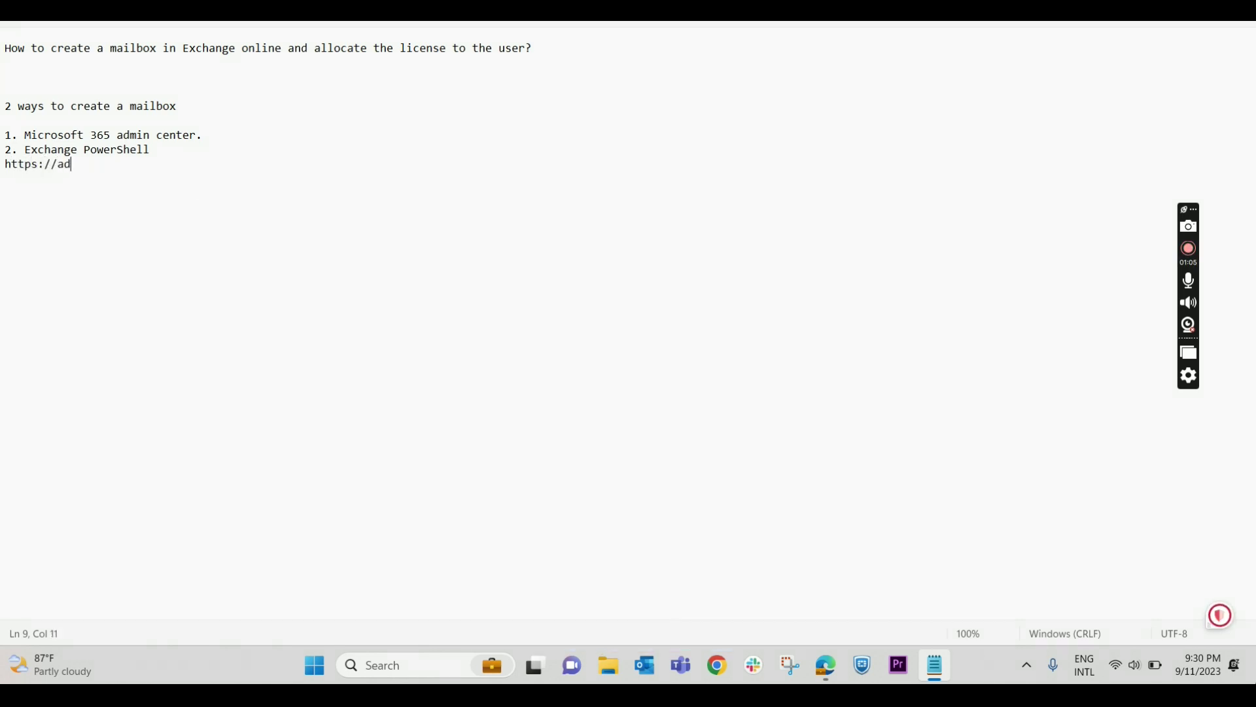
text(min.microsft)
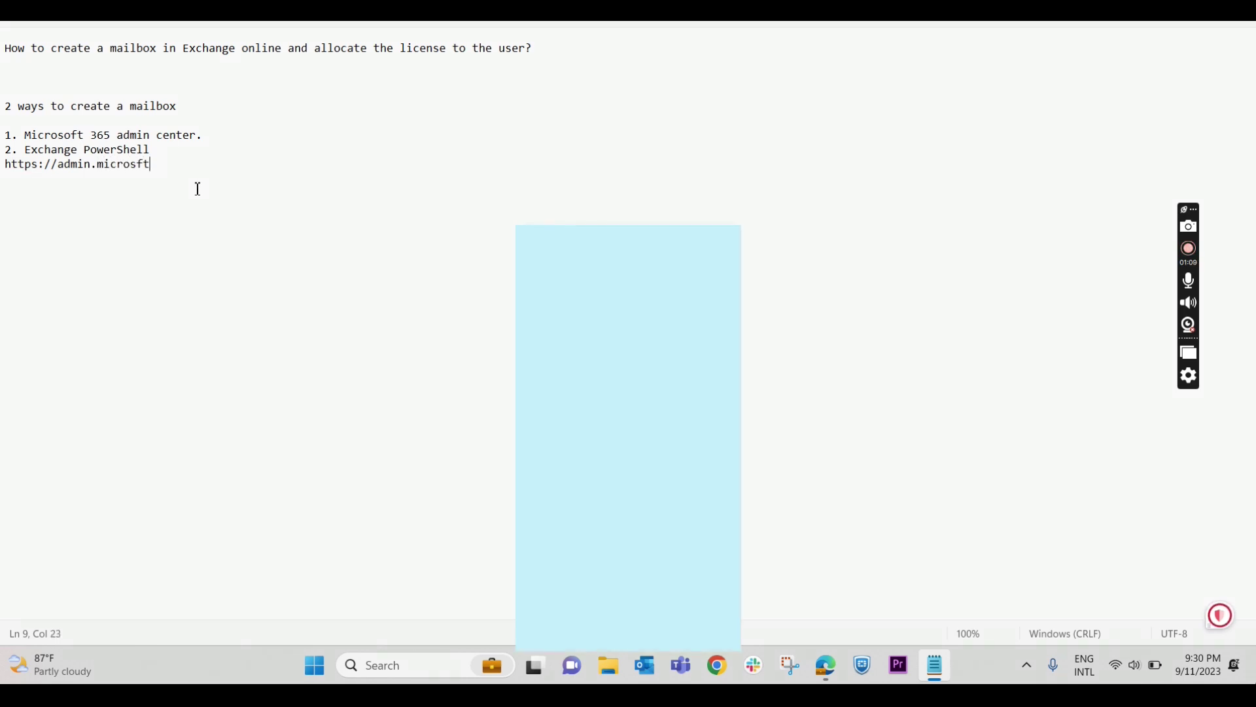
text(.com)
key(alt+Tab)
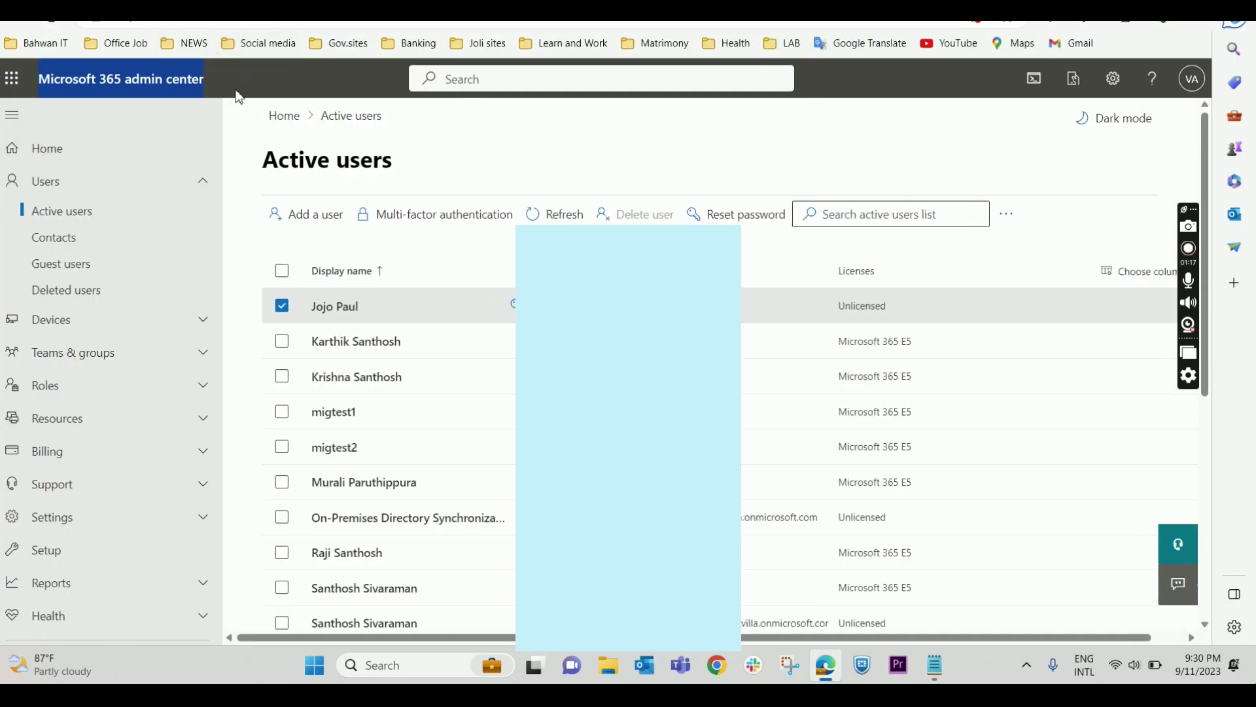
- Open the Add a user wizard from the Active users page
drag(217, 83, 39, 78)
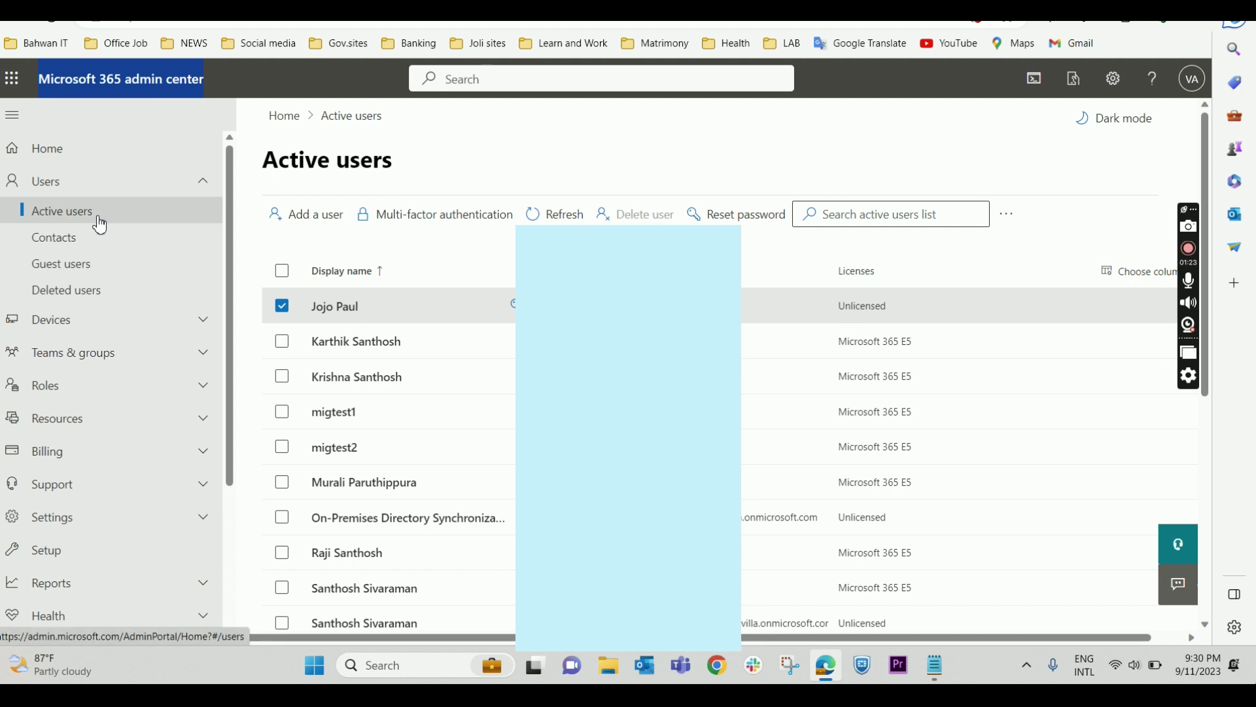
click(316, 229)
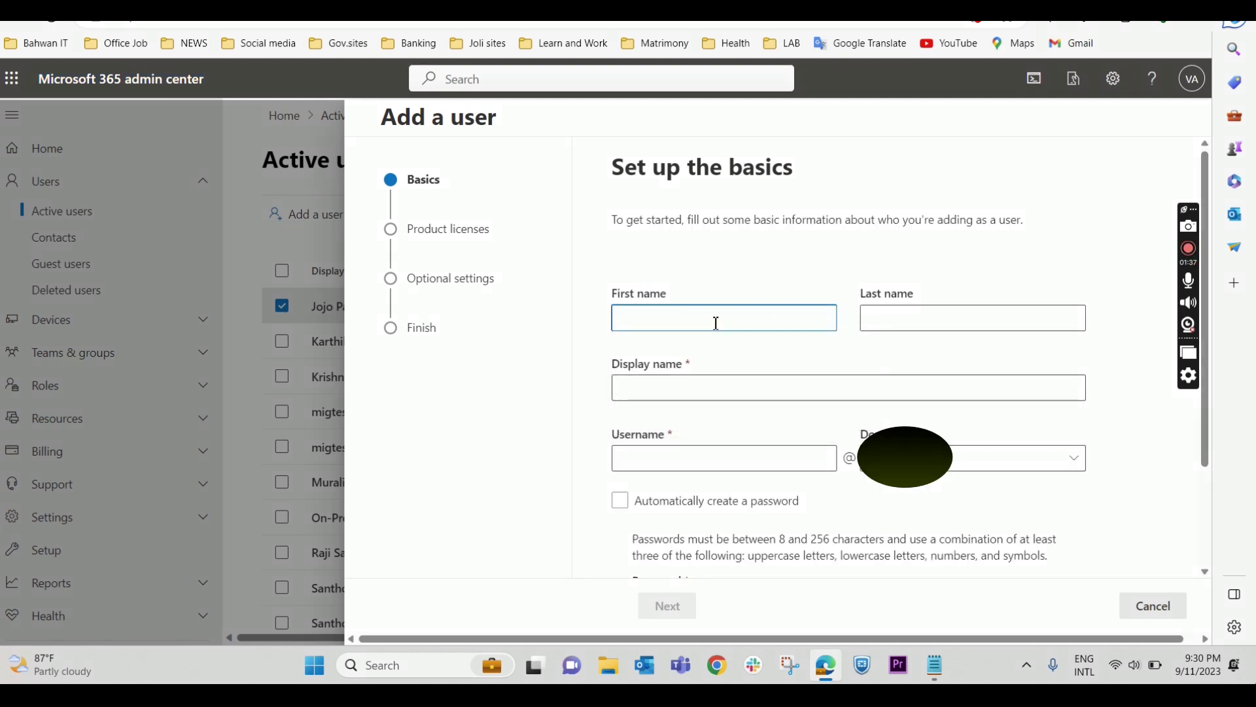
click(716, 323)
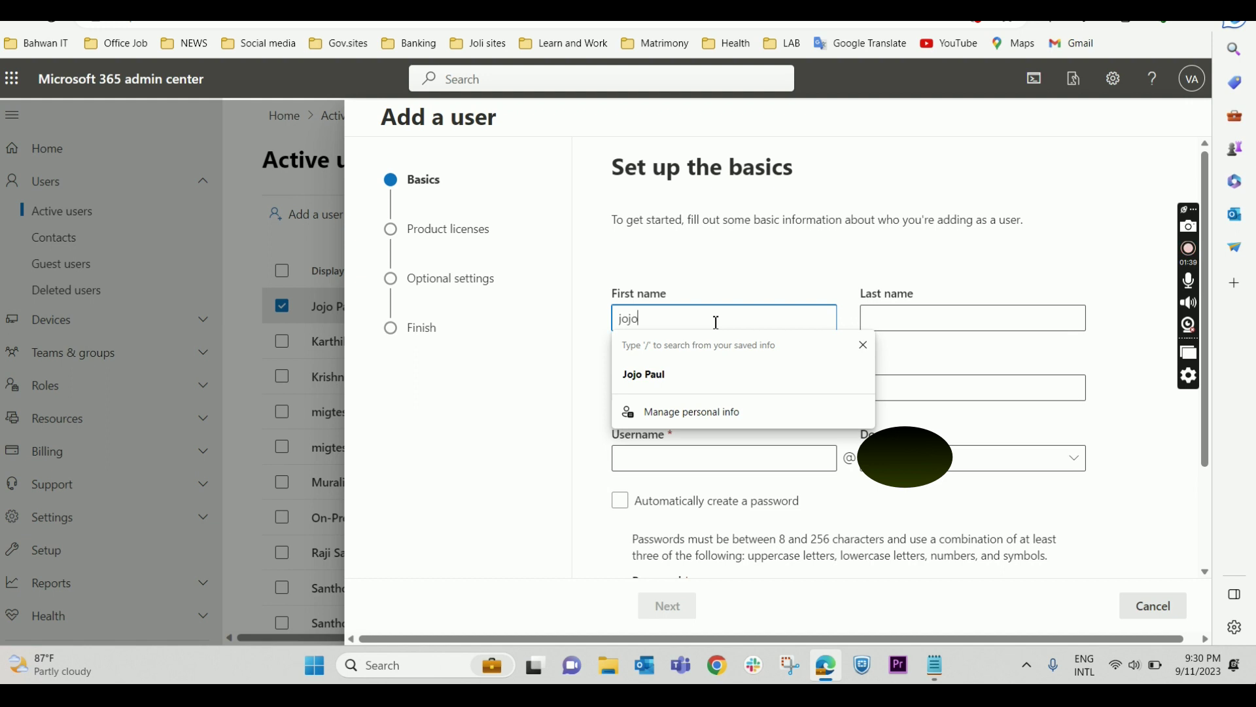
key(Tab)
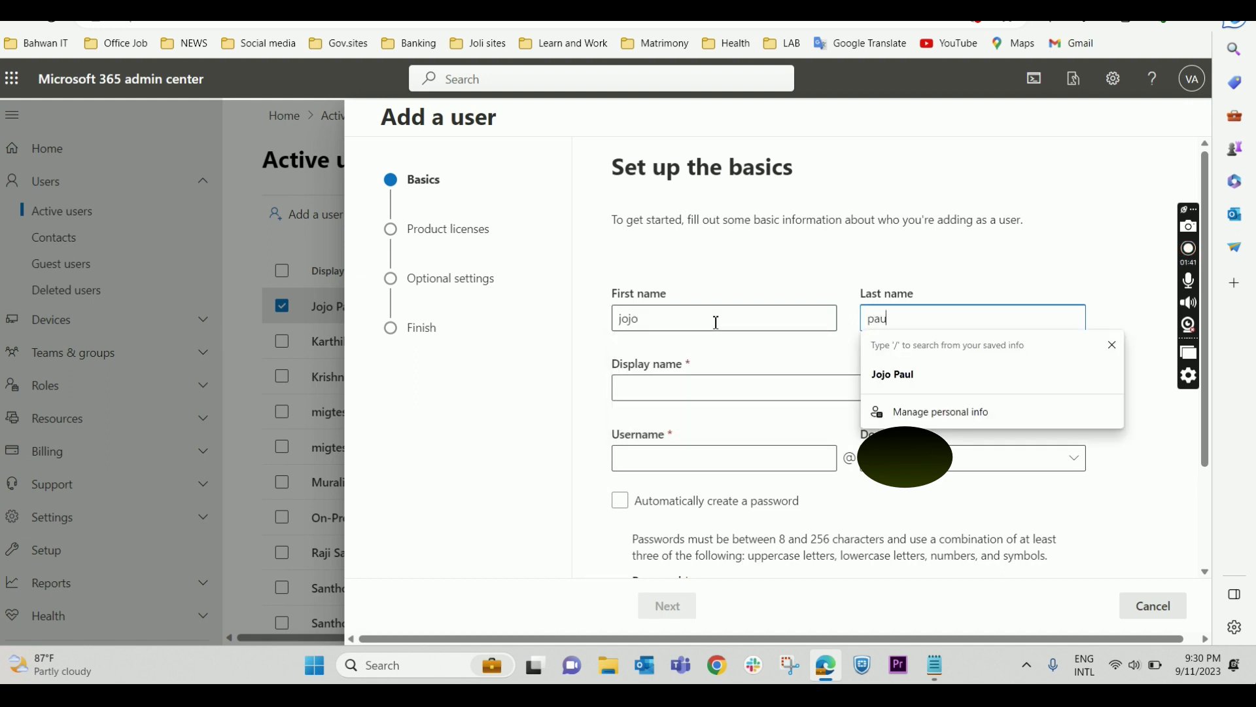
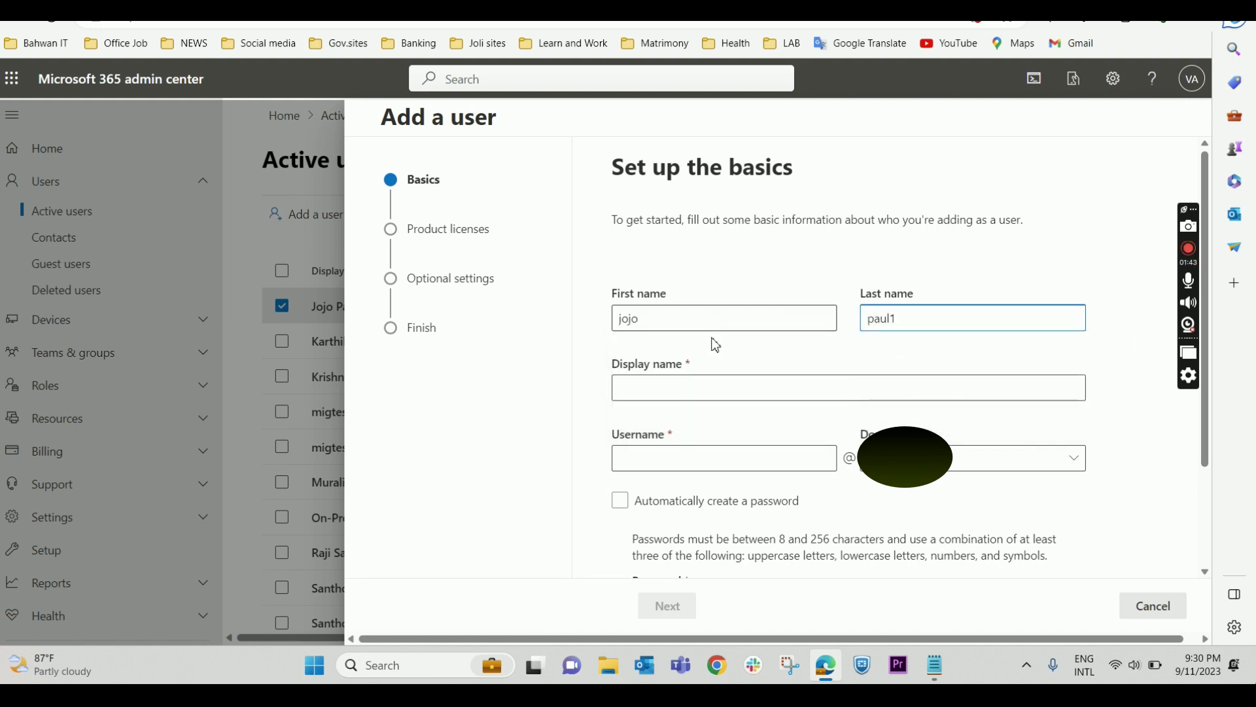
click(701, 384)
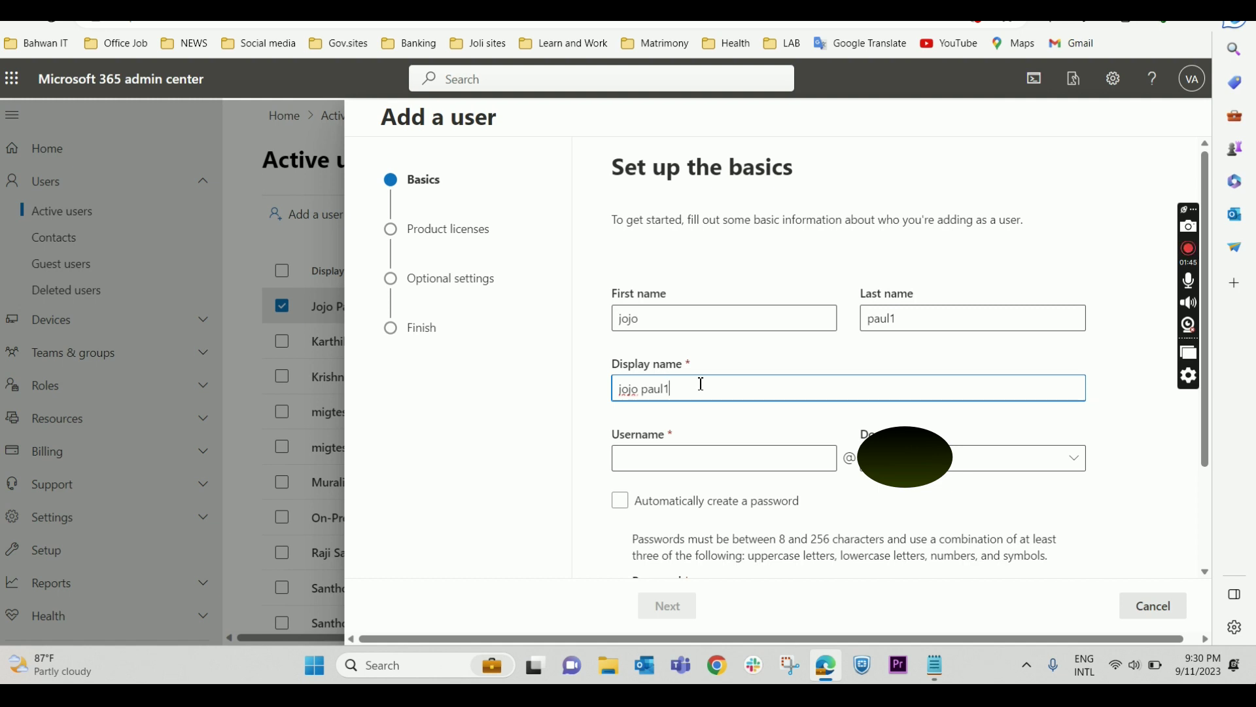
click(710, 466)
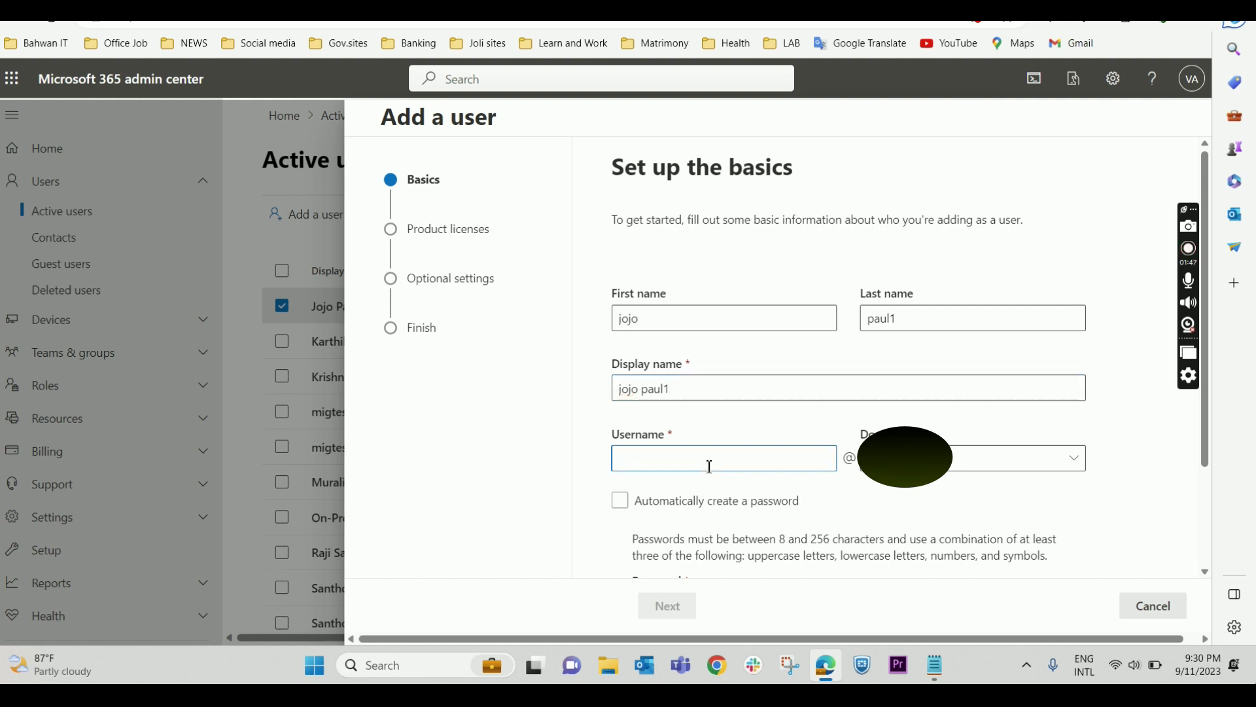
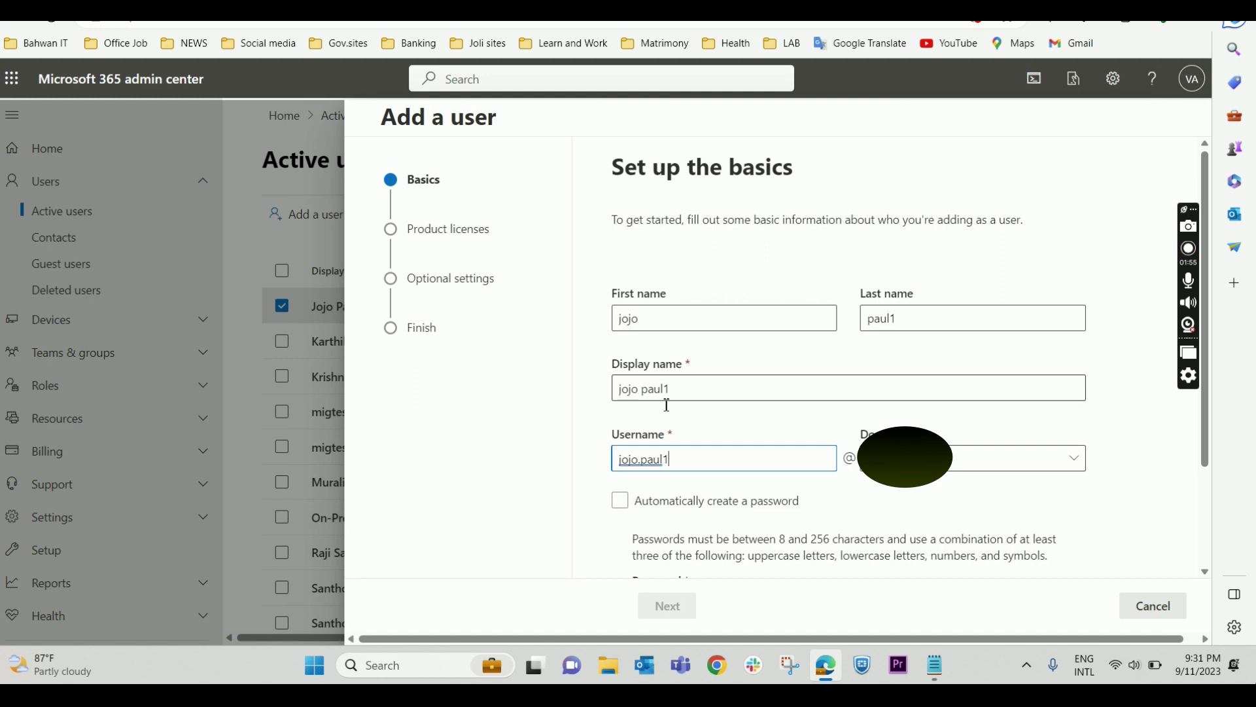
drag(679, 467, 615, 462)
scroll(742, 485, down, 2)
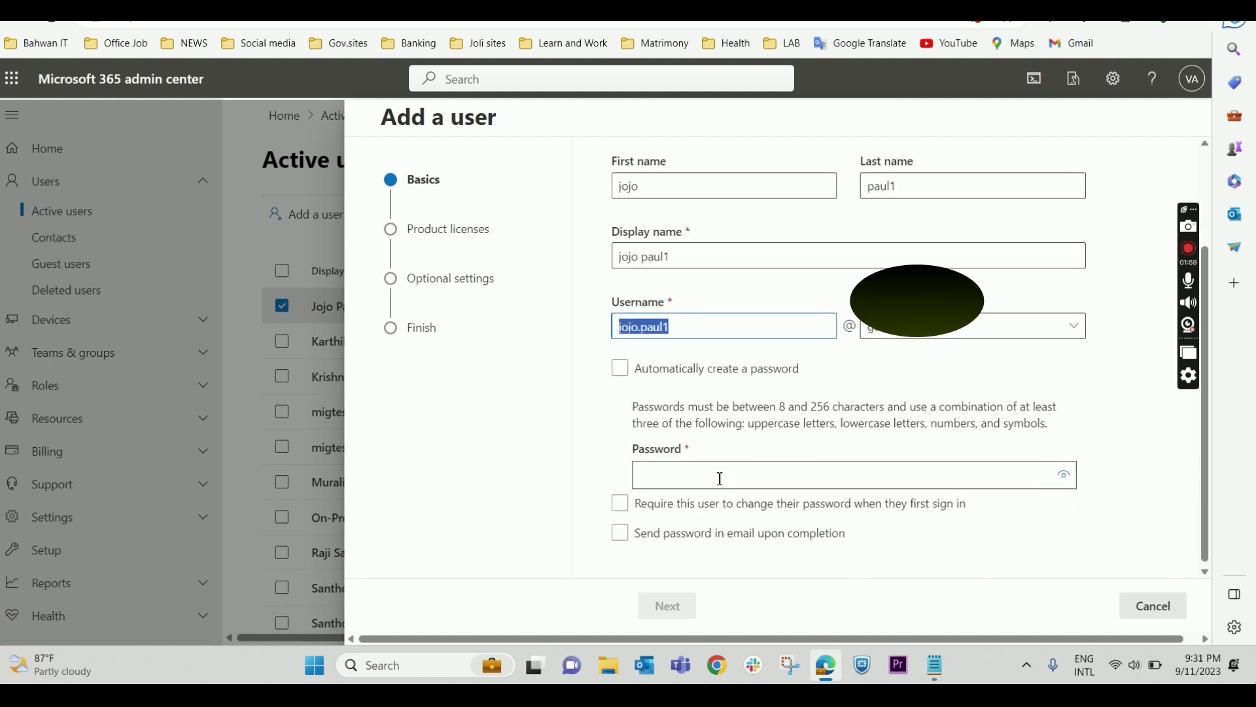
click(720, 479)
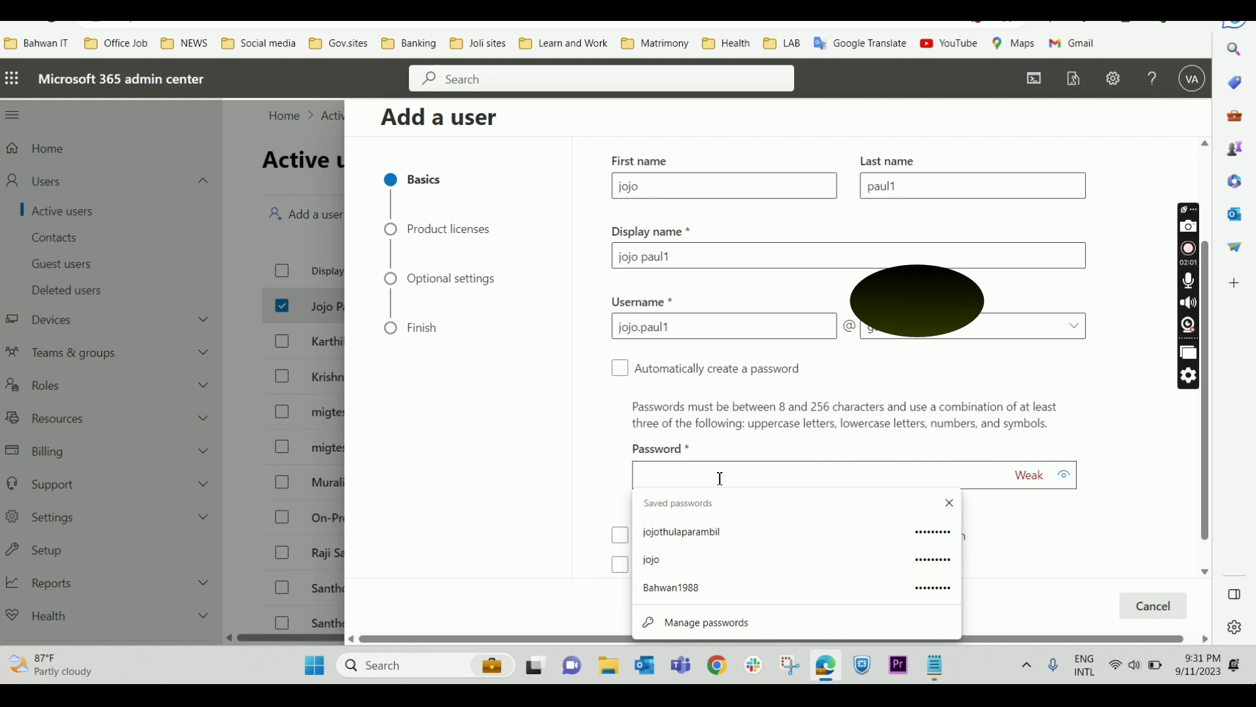
text(Pa)
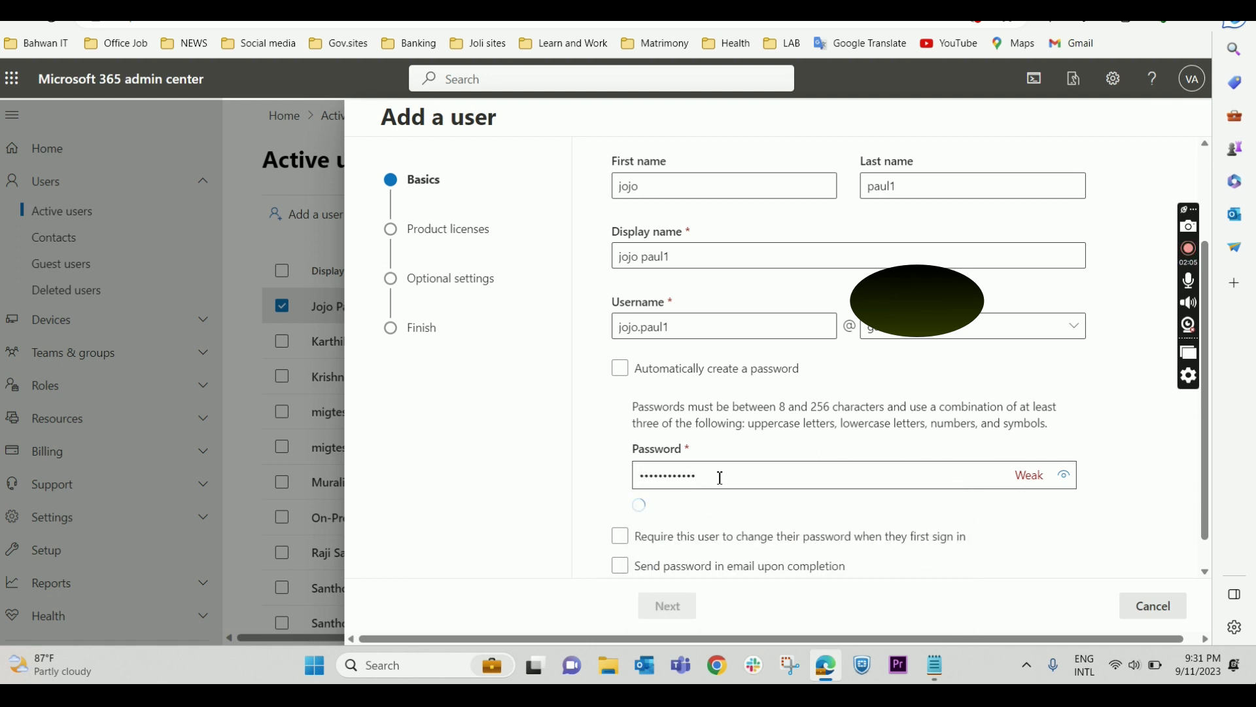
scroll(722, 481, down, 1)
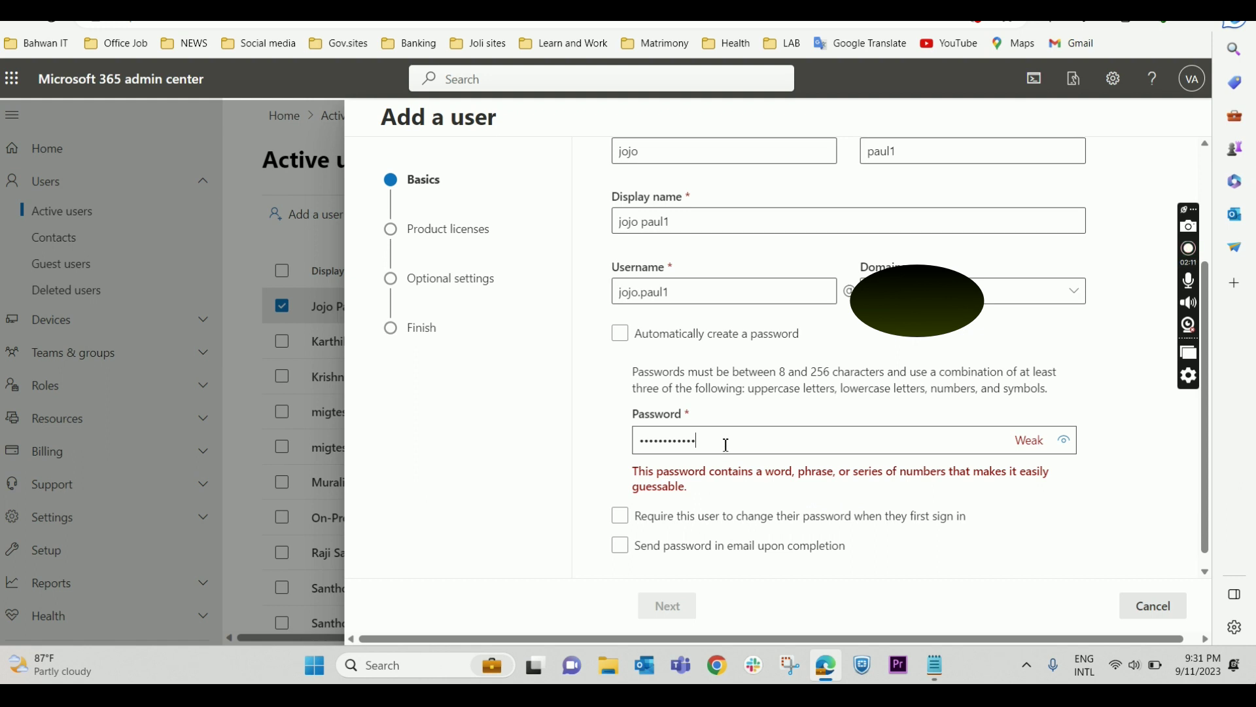
drag(723, 443, 615, 447)
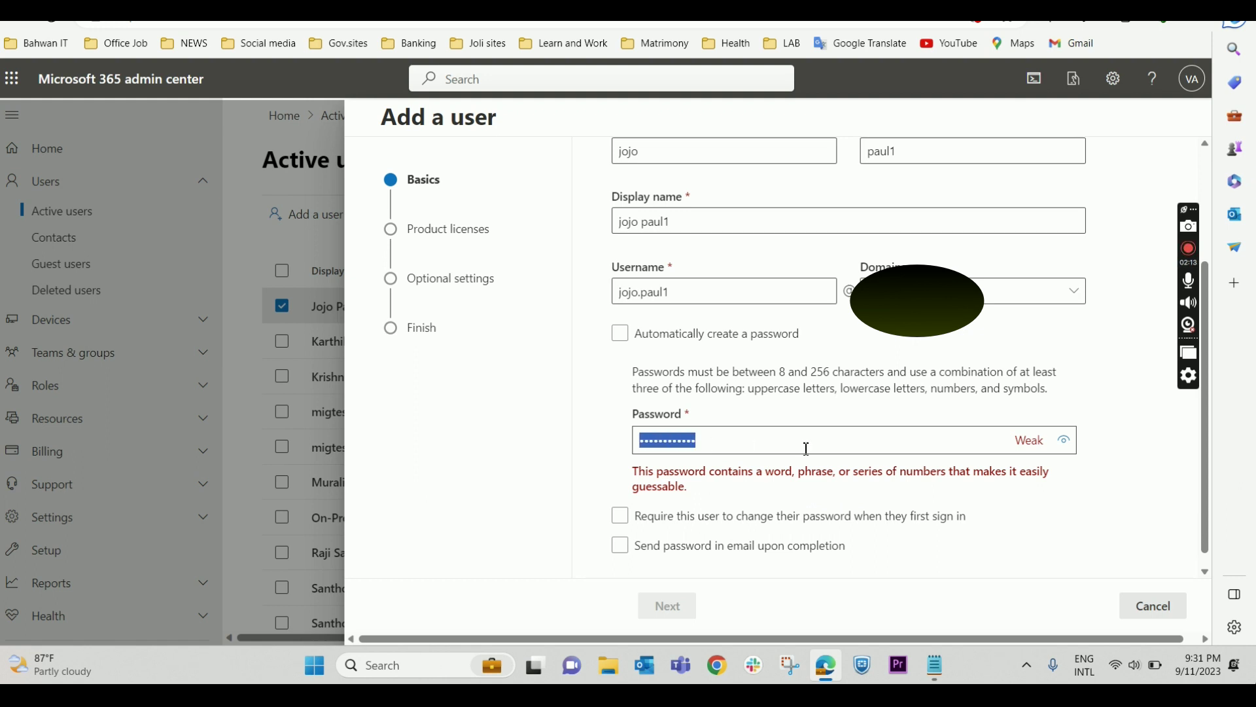
text(P)
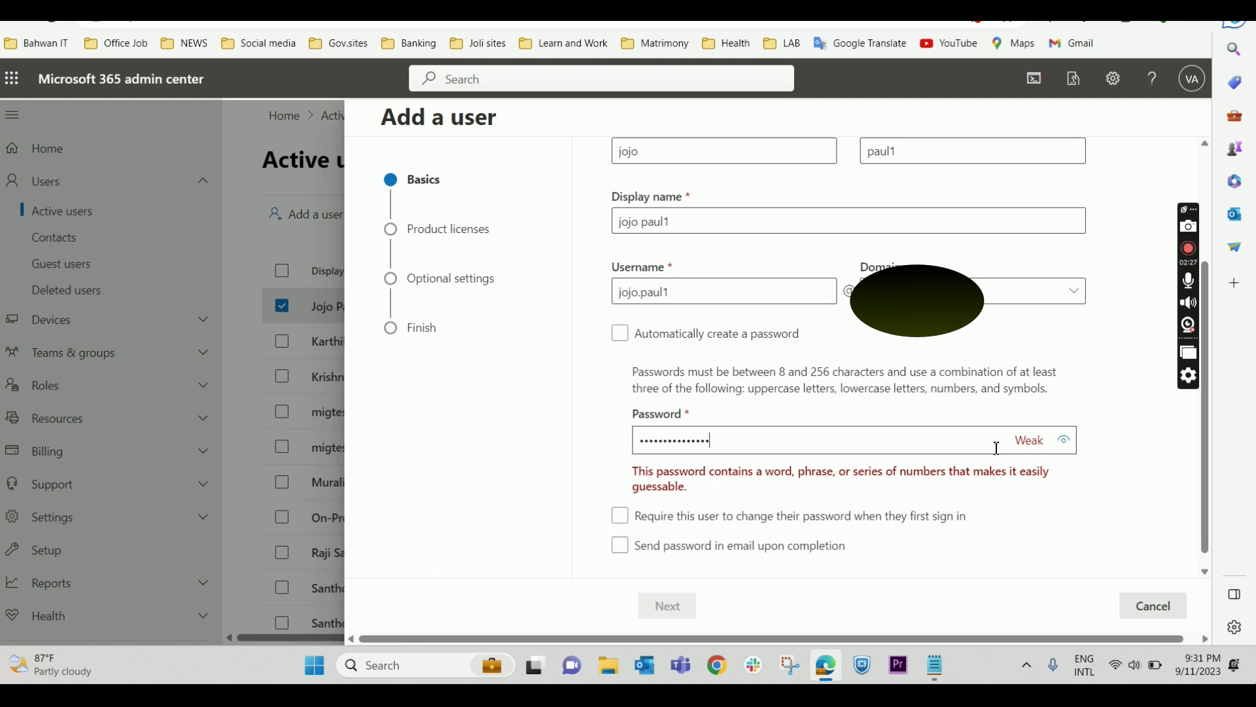
drag(783, 441, 546, 442)
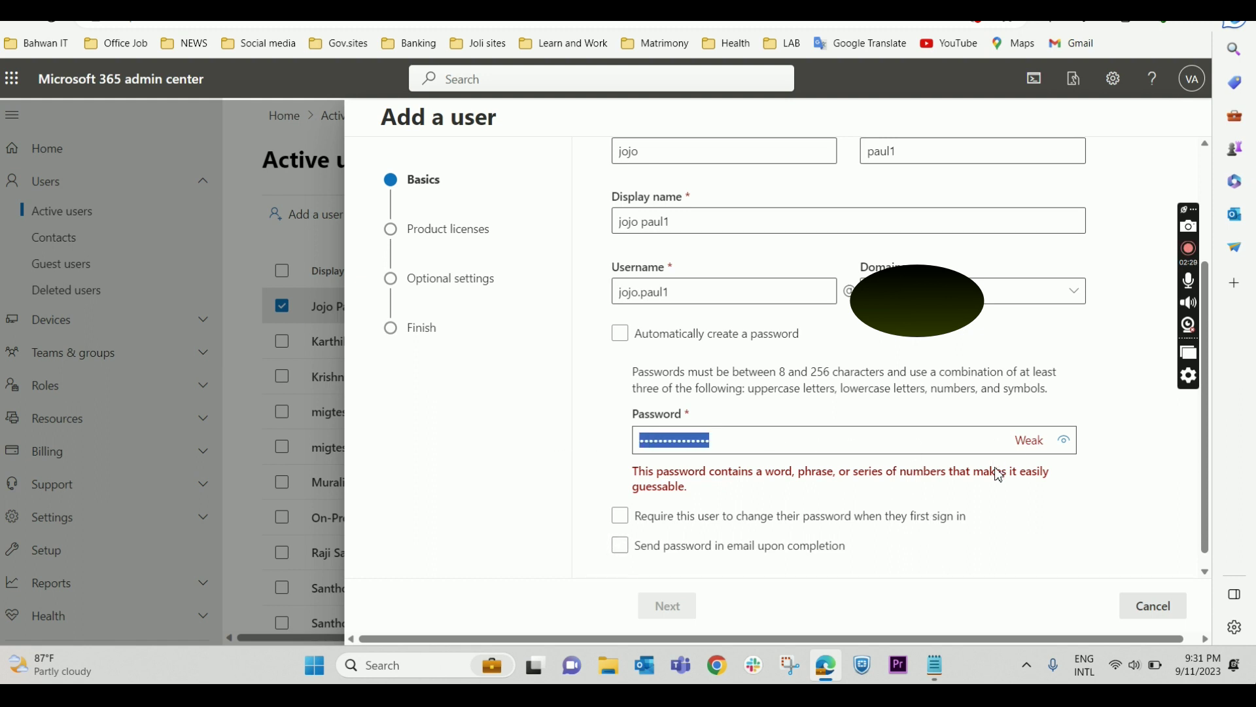
text(P)
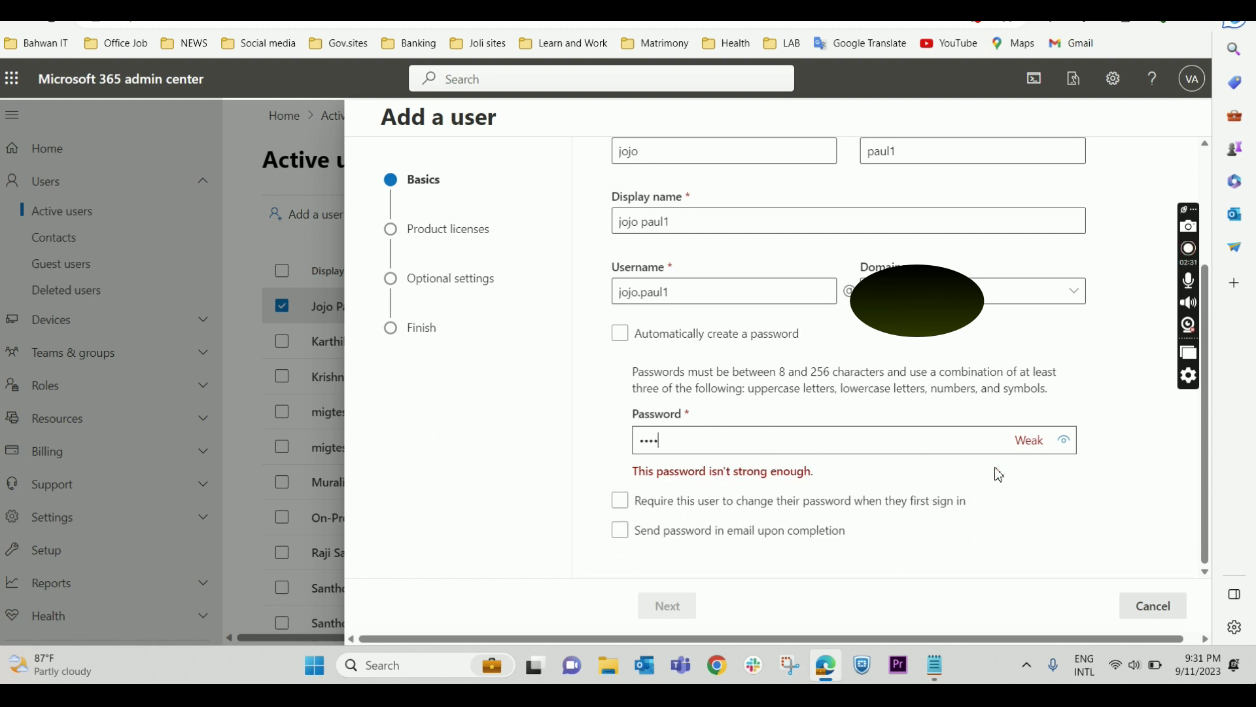
text(assword@1)
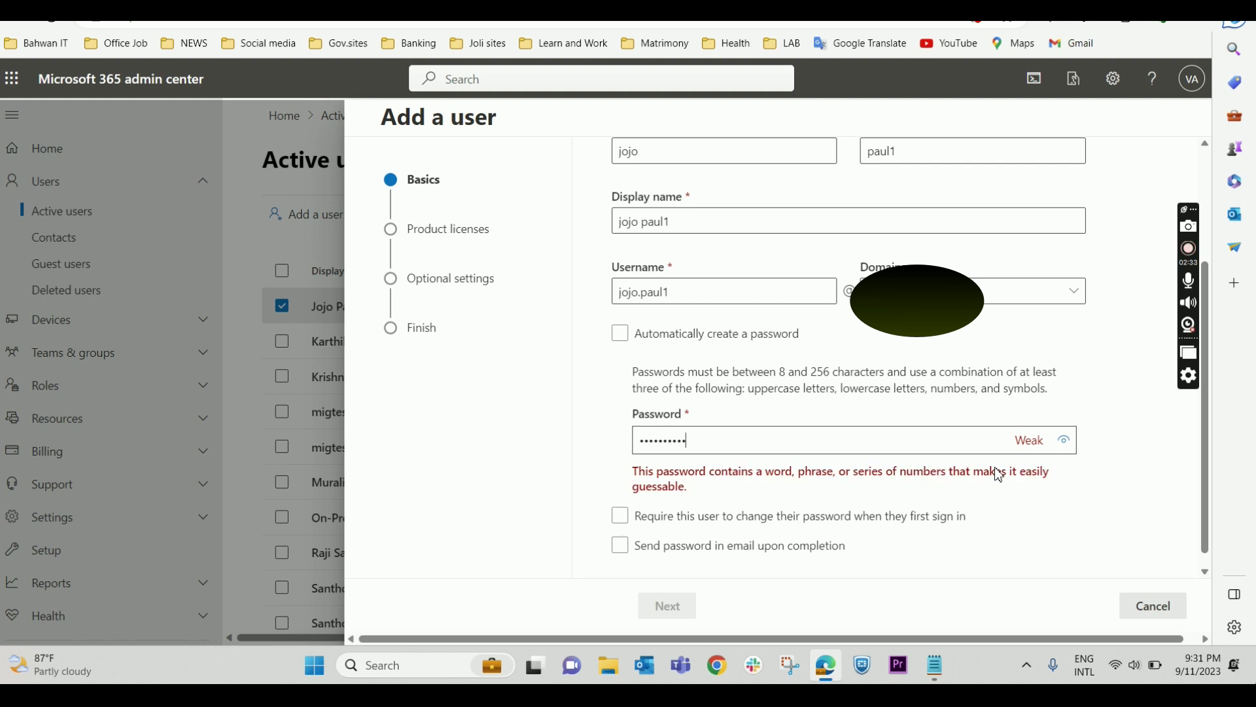
text(245)
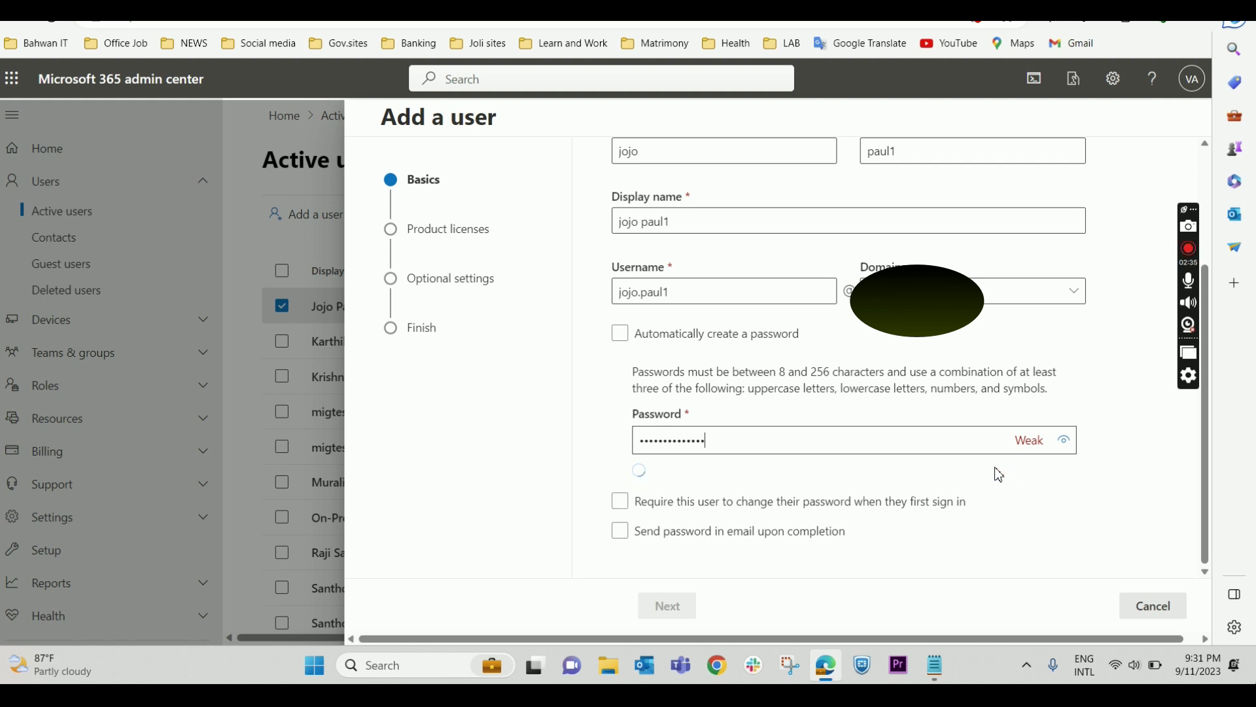
text(6)
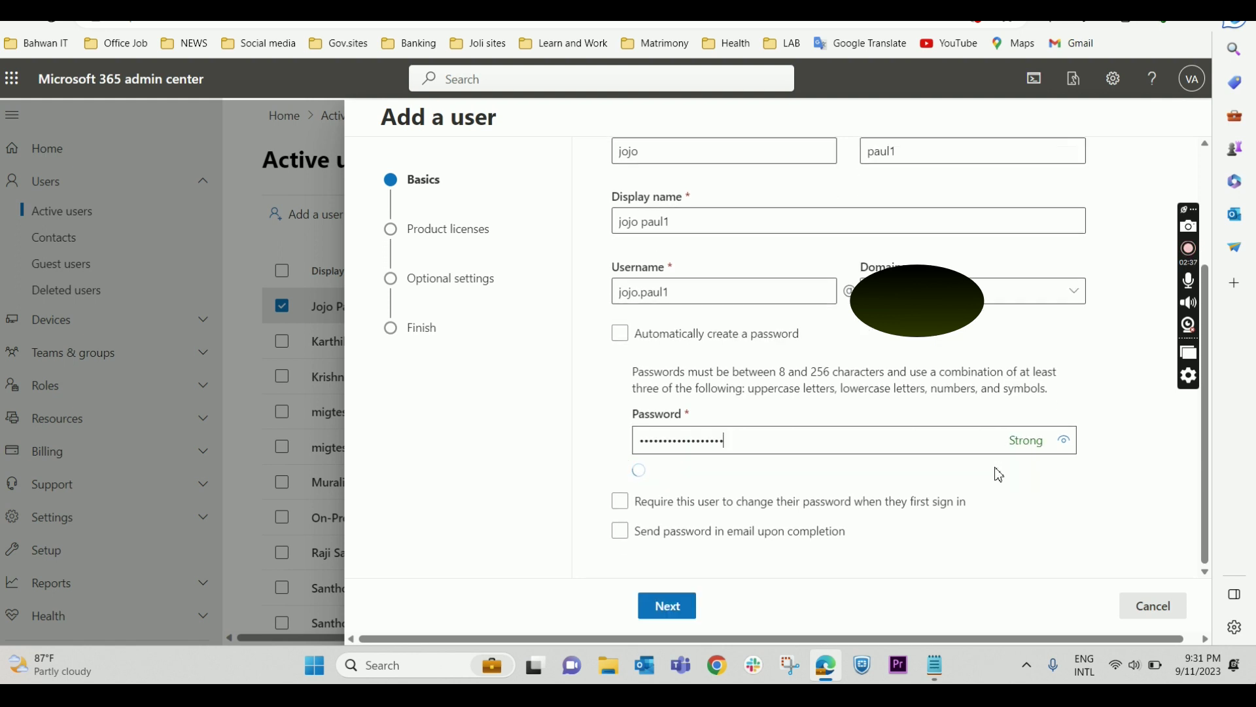
text(78)
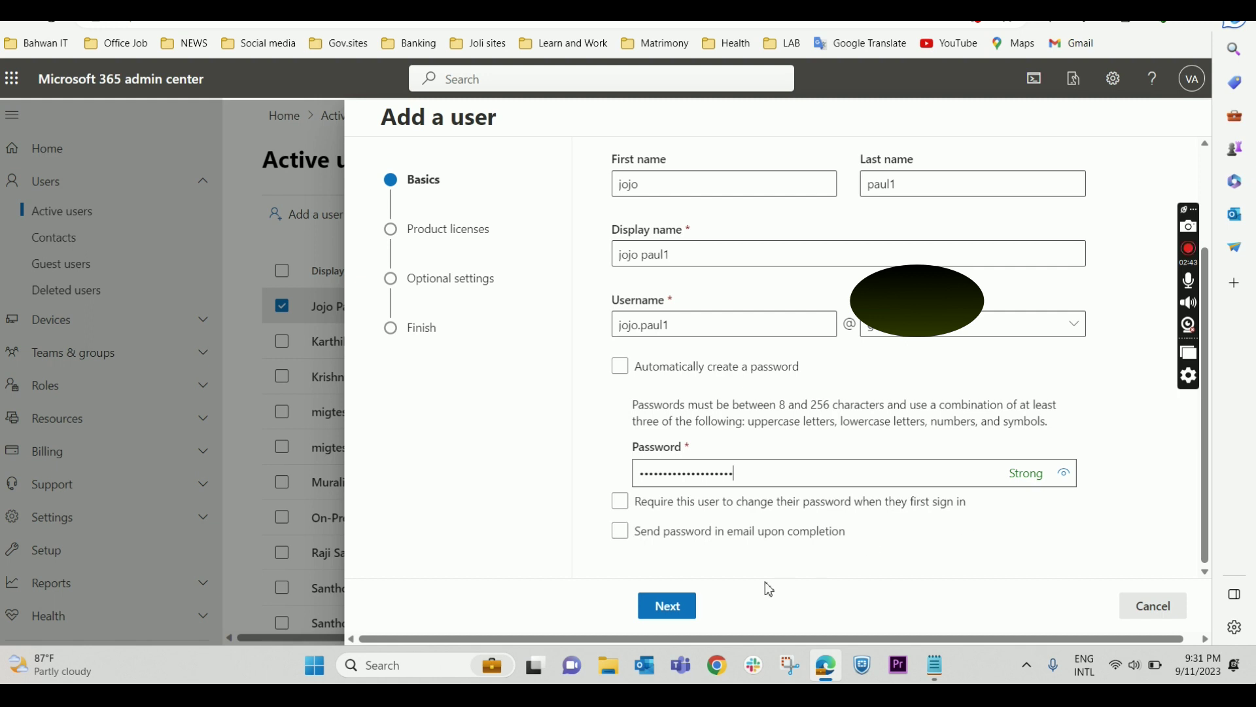
click(668, 606)
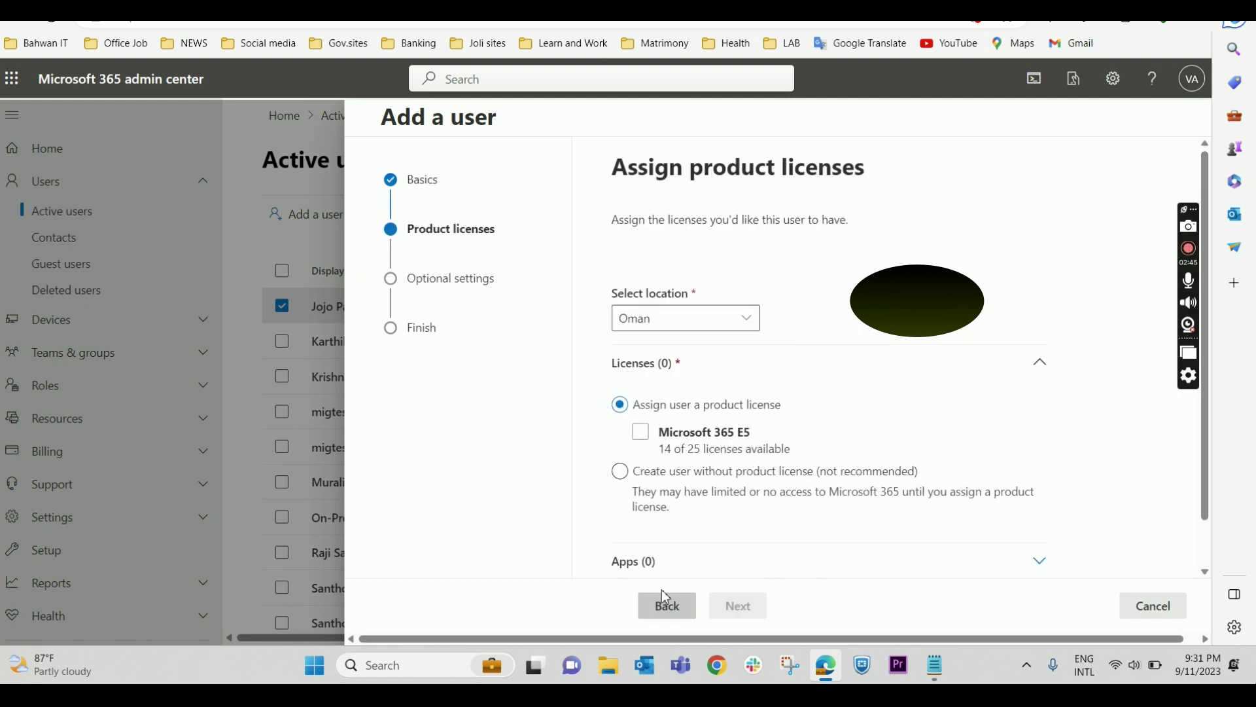
- Tick the Microsoft 365 E5 license, noting 13 of 25 available, and go to Optional settings
scroll(854, 345, down, 1)
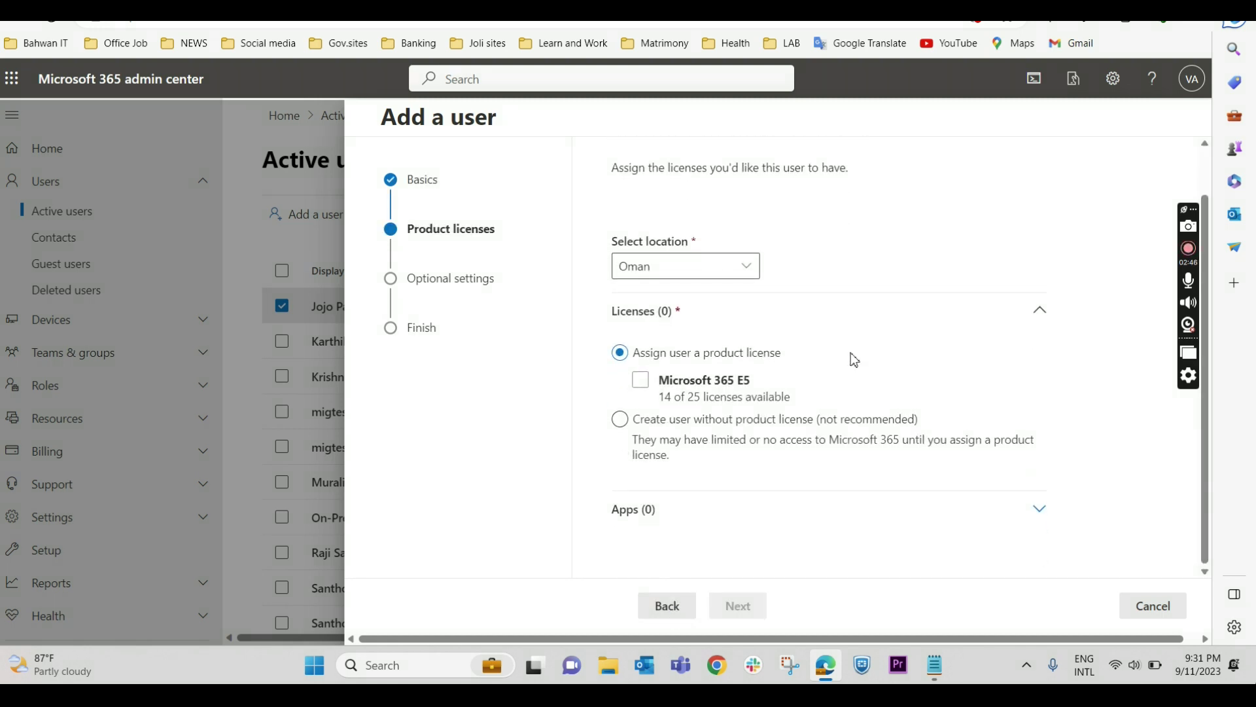
click(641, 383)
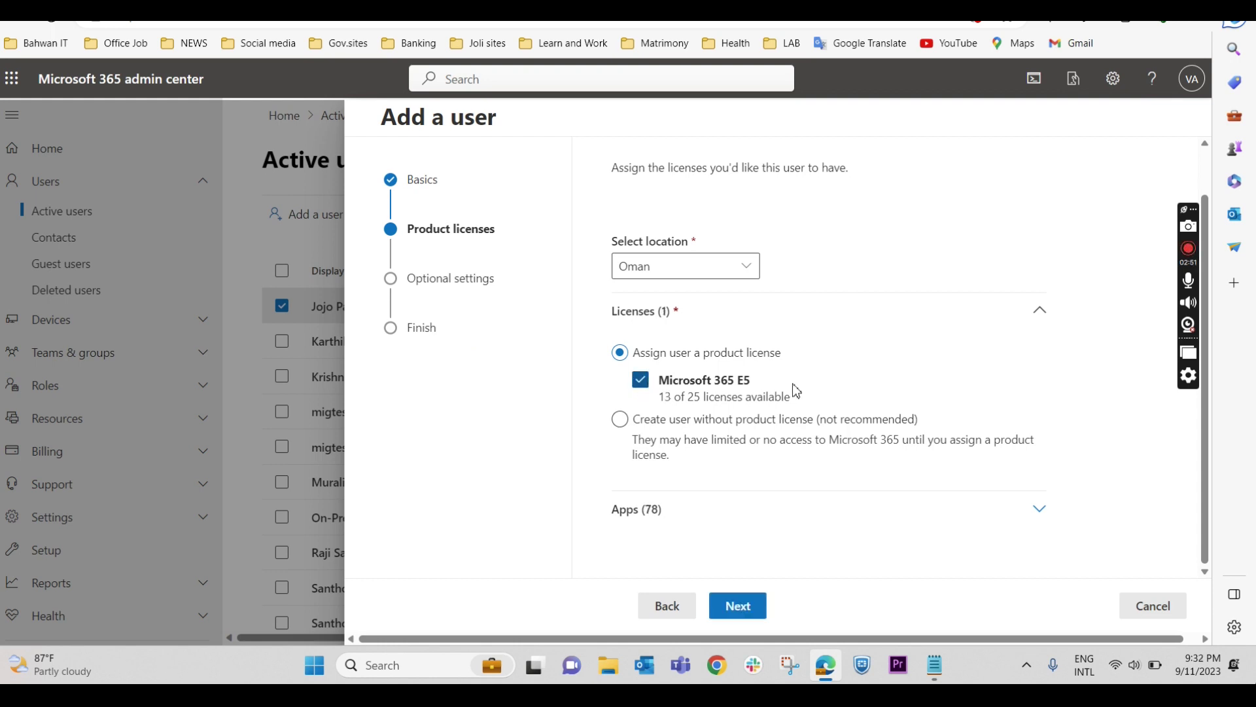
double_click(696, 397)
click(665, 398)
double_click(666, 398)
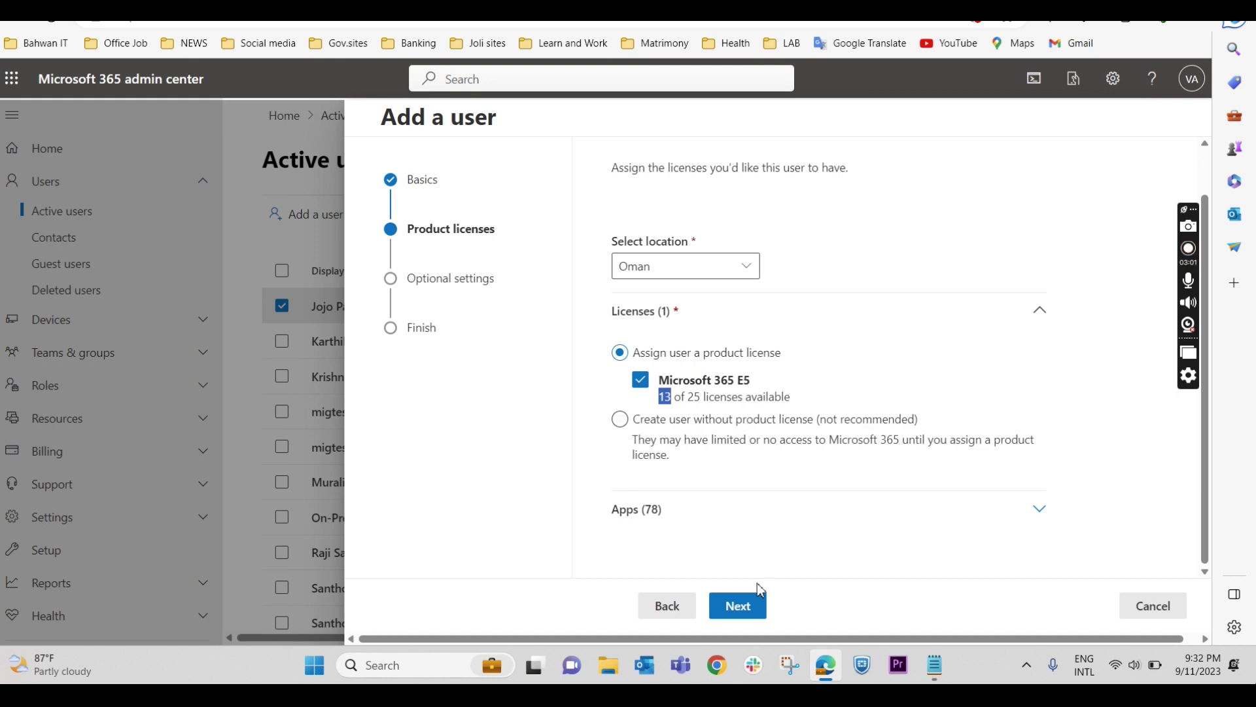
click(744, 616)
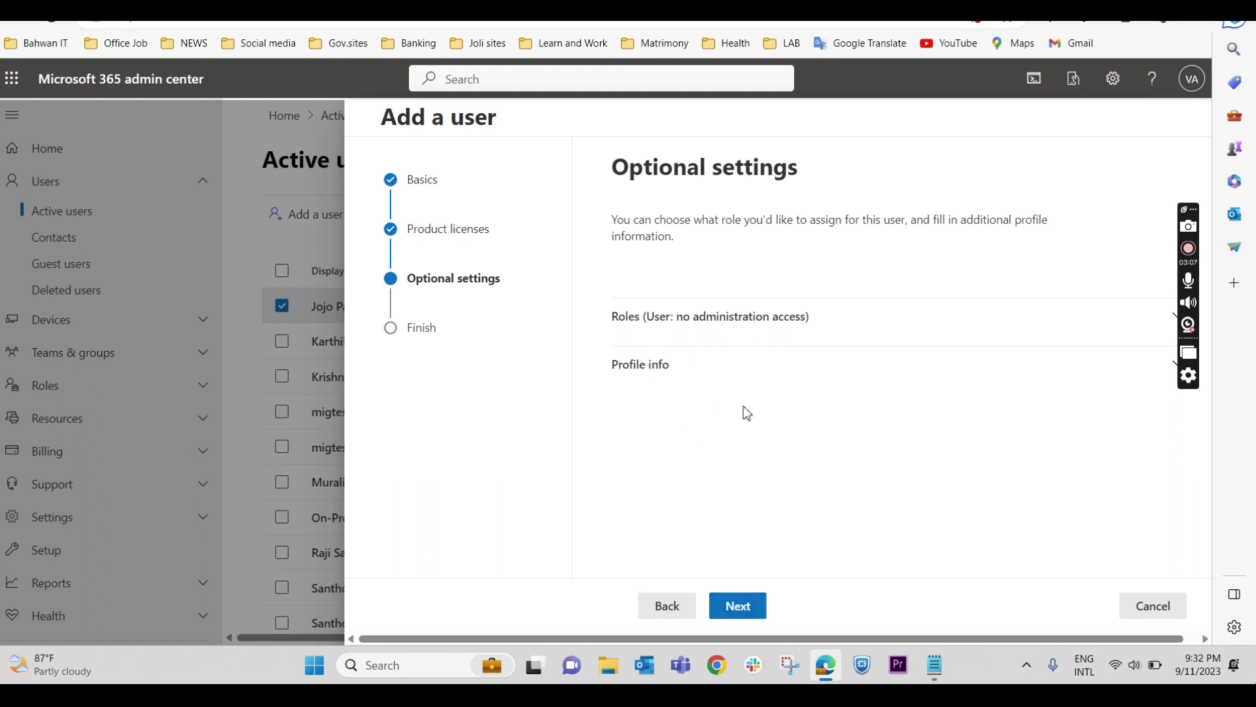
click(759, 614)
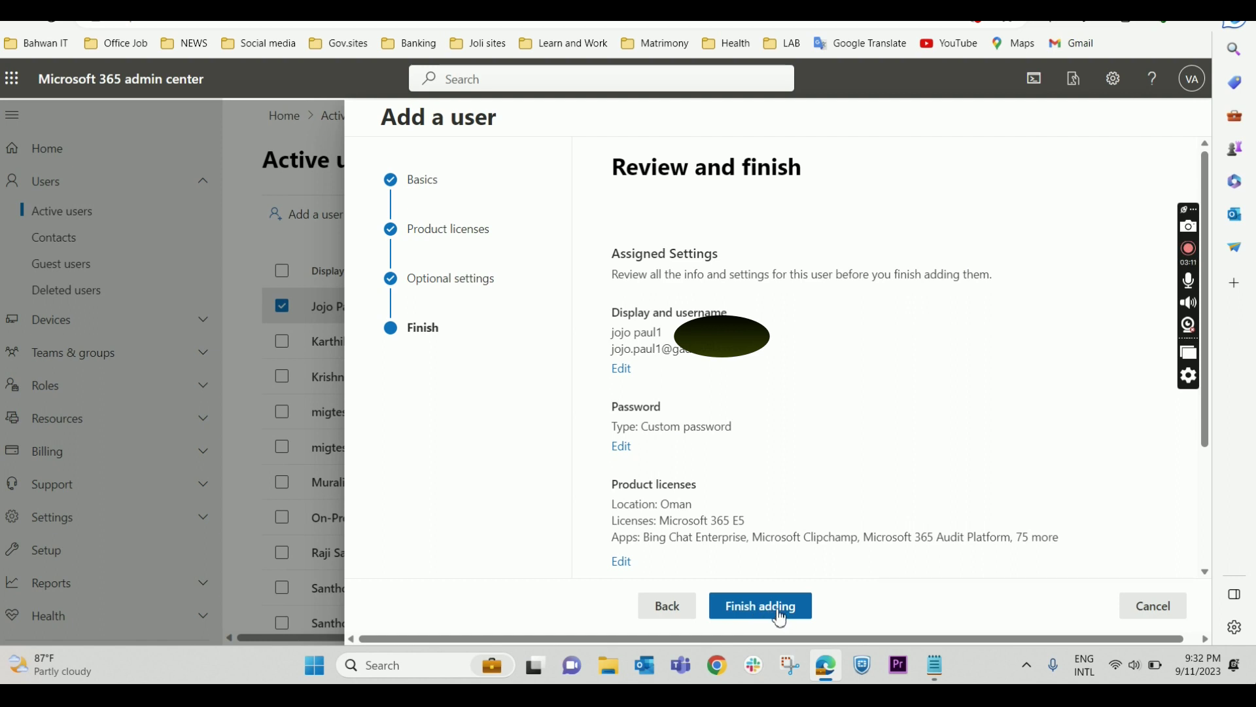
click(779, 612)
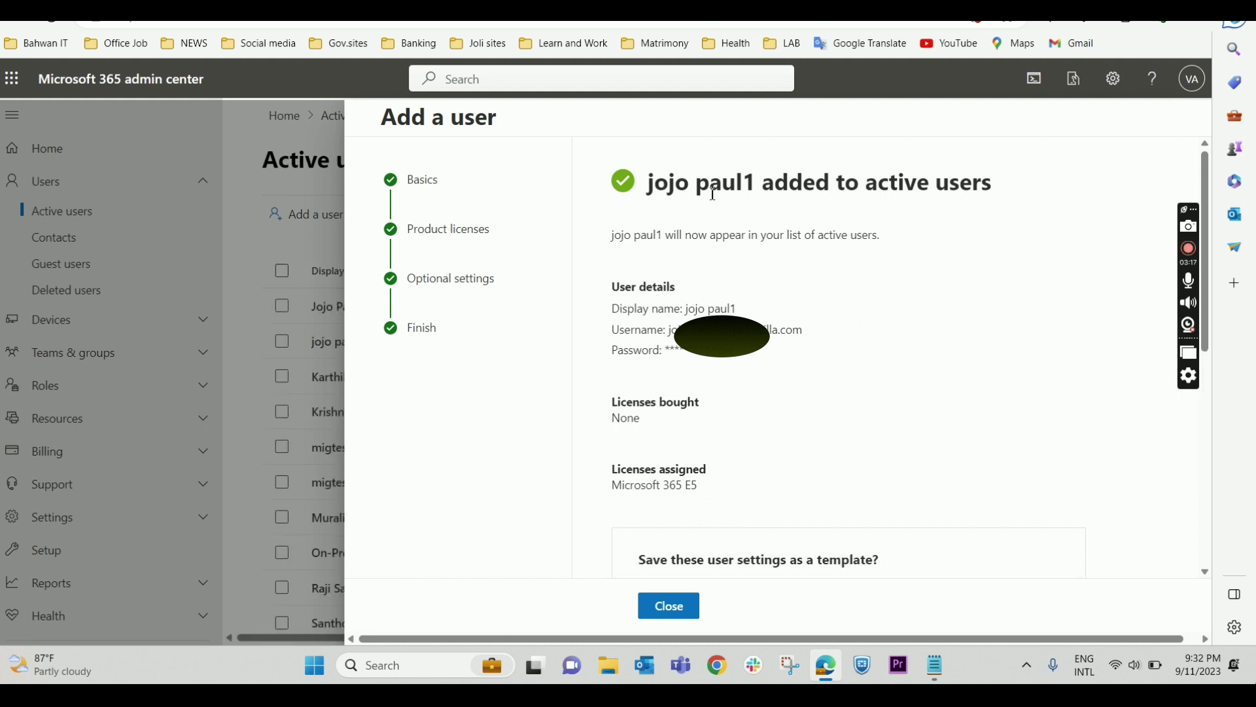
click(670, 607)
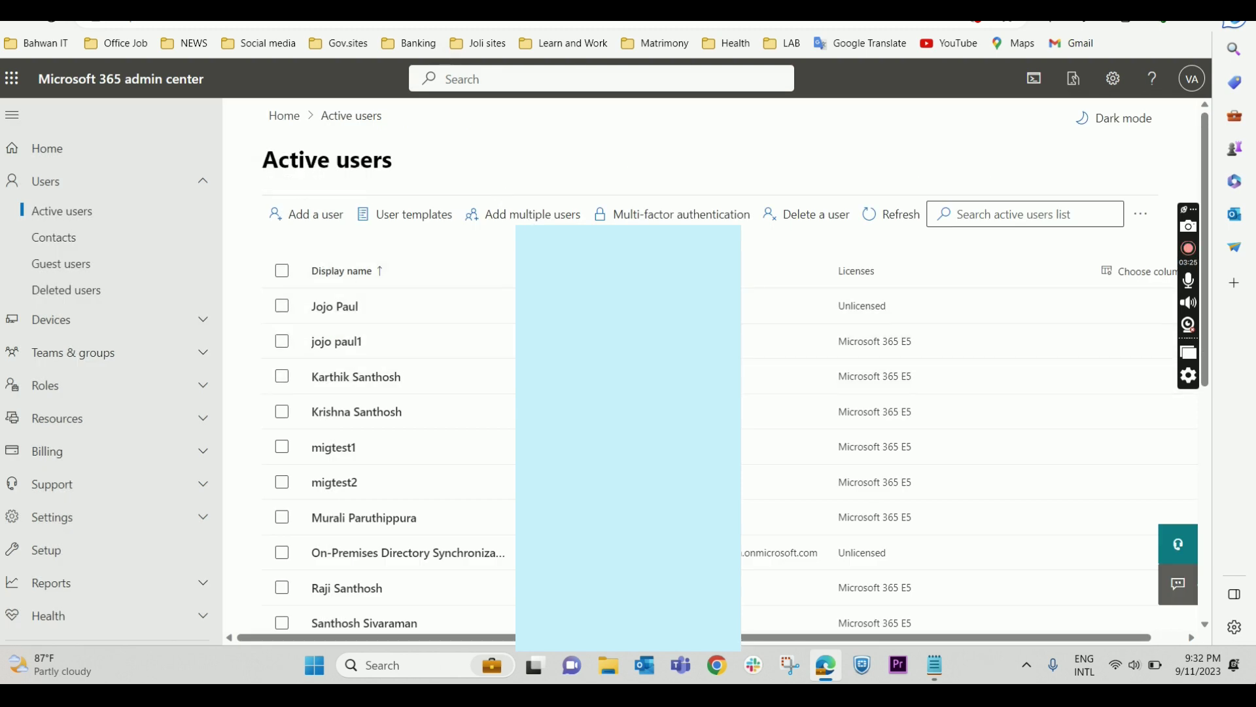
click(94, 10)
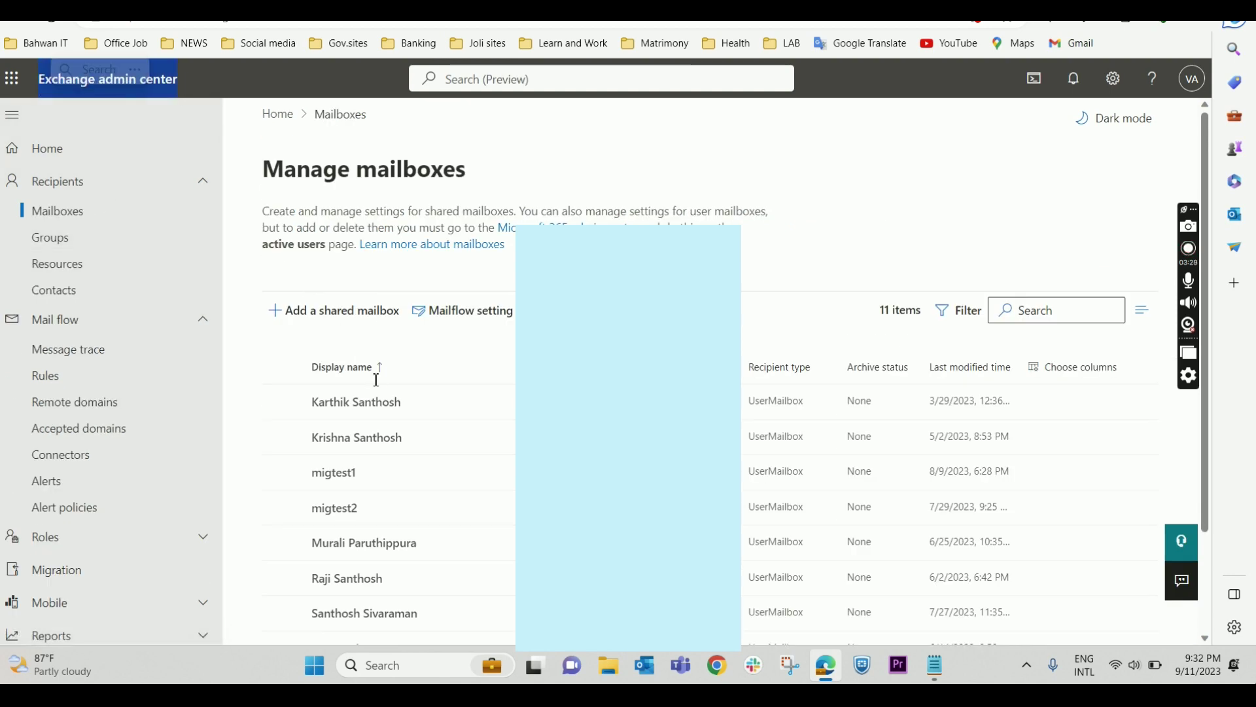
scroll(448, 428, down, 2)
scroll(484, 462, up, 2)
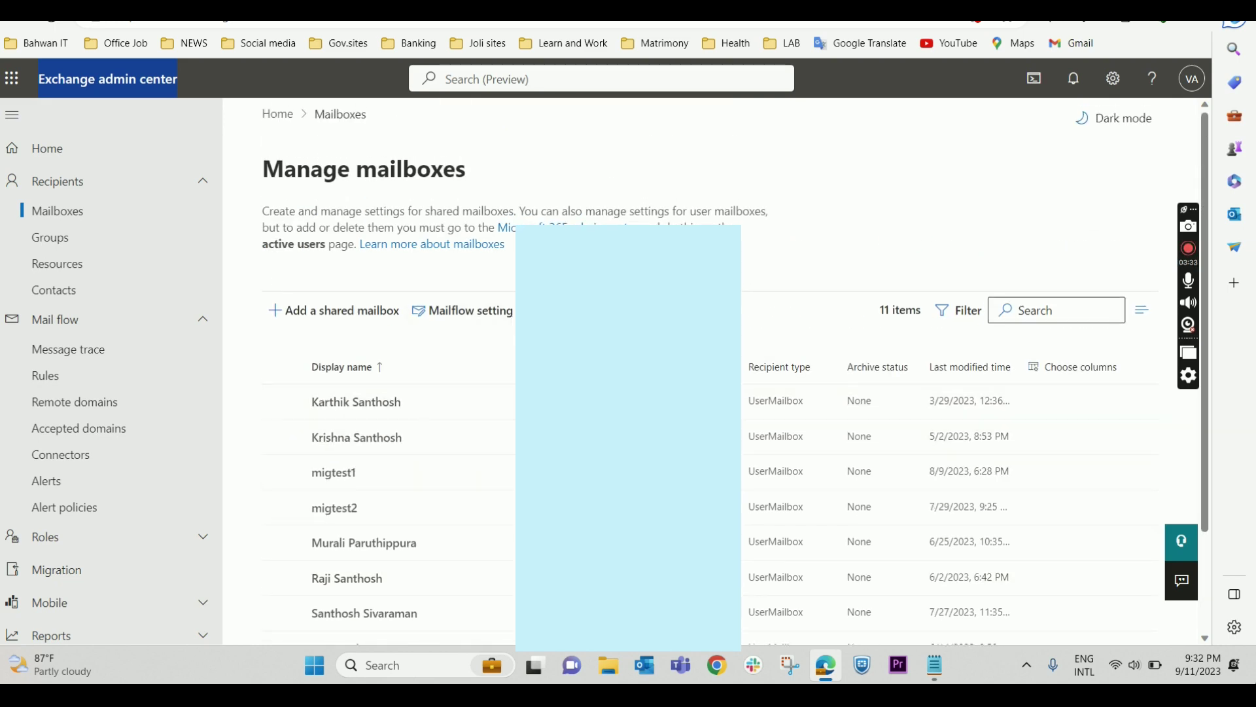
scroll(494, 401, down, 1)
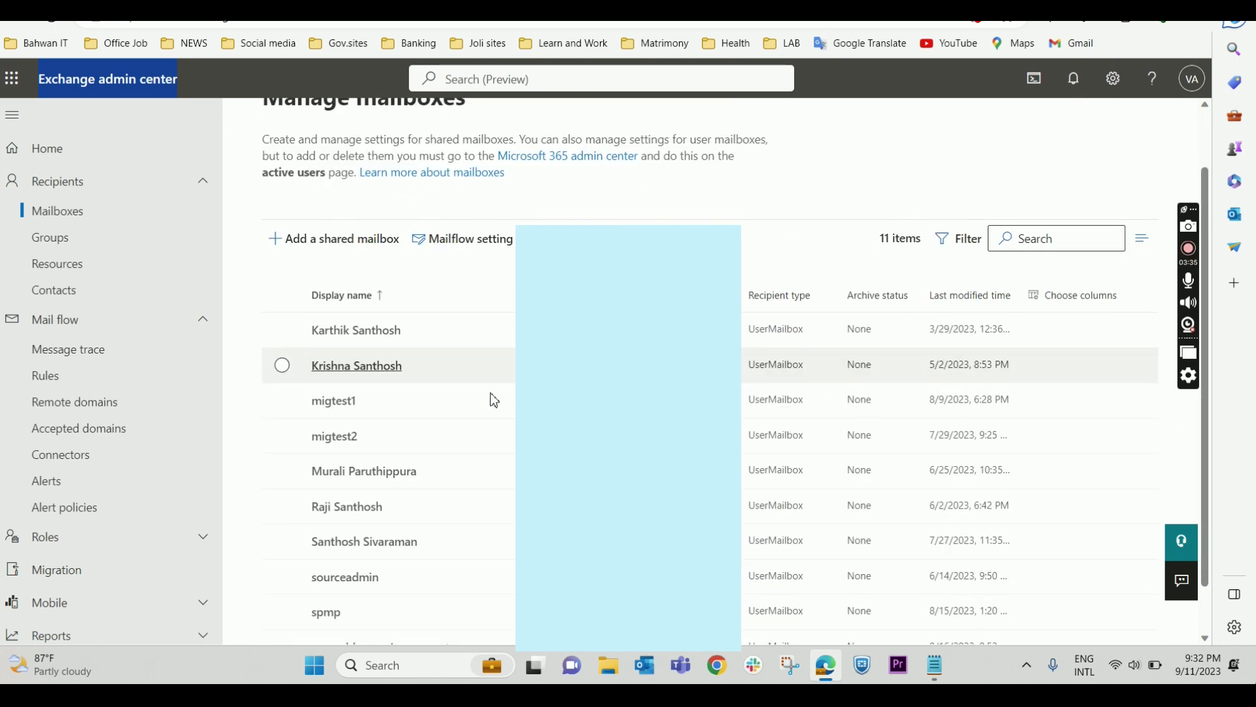
scroll(473, 445, down, 1)
scroll(469, 488, up, 2)
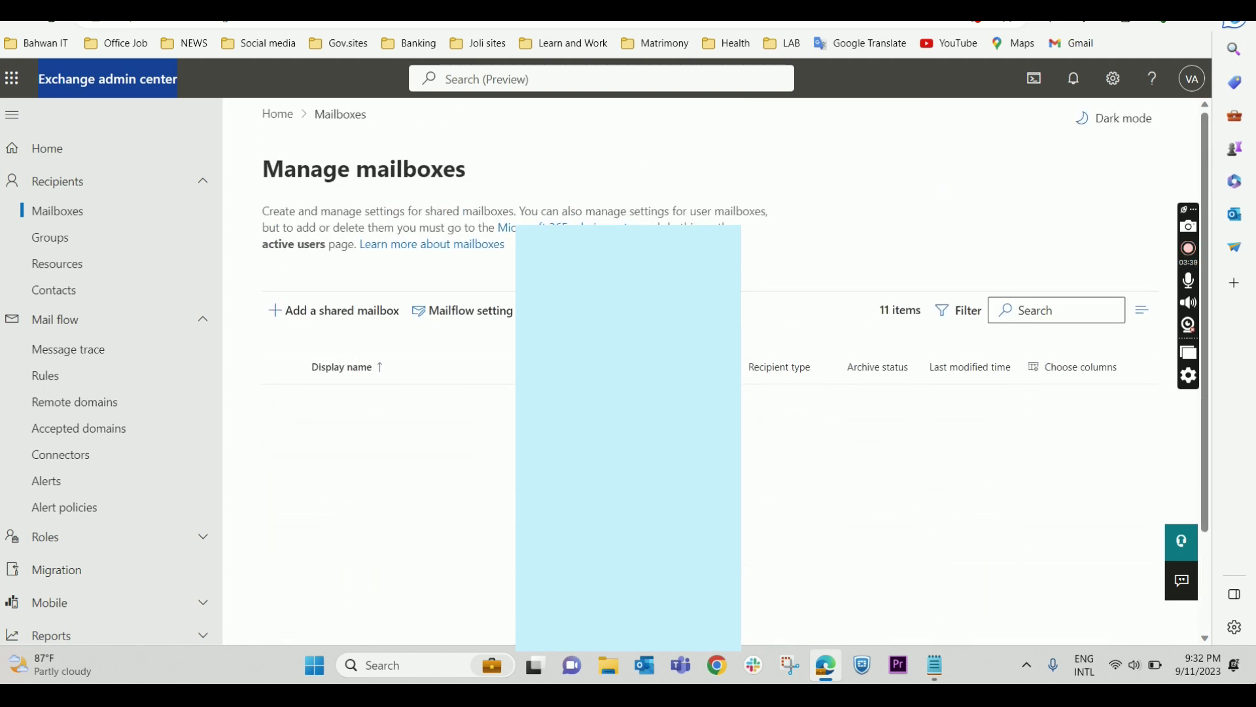
scroll(437, 440, down, 2)
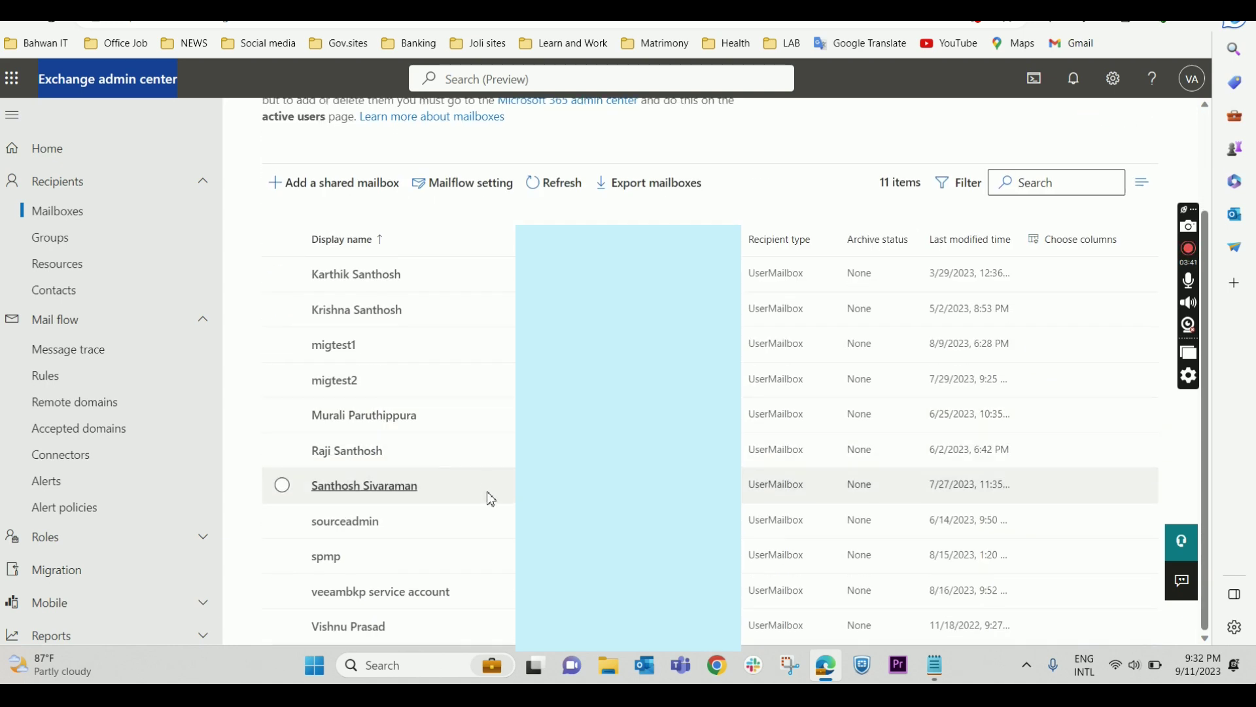
scroll(484, 547, up, 2)
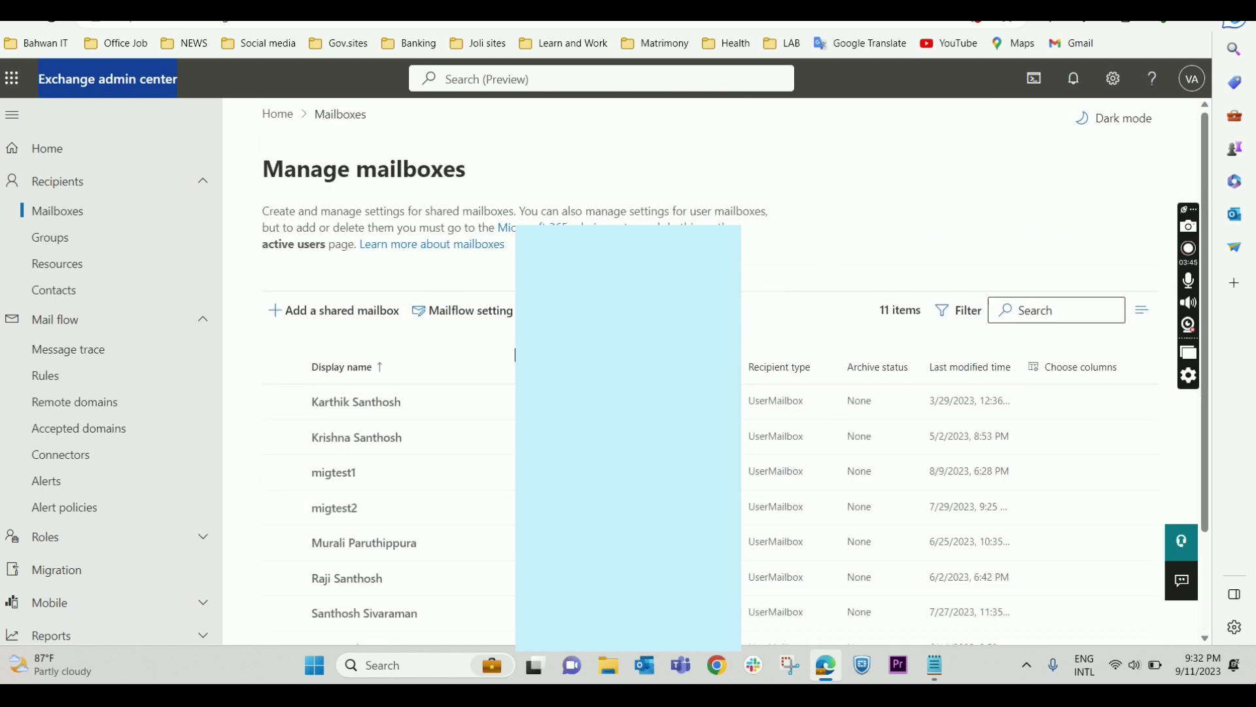
scroll(454, 406, down, 2)
scroll(466, 474, up, 2)
key(ctrl+Tab)
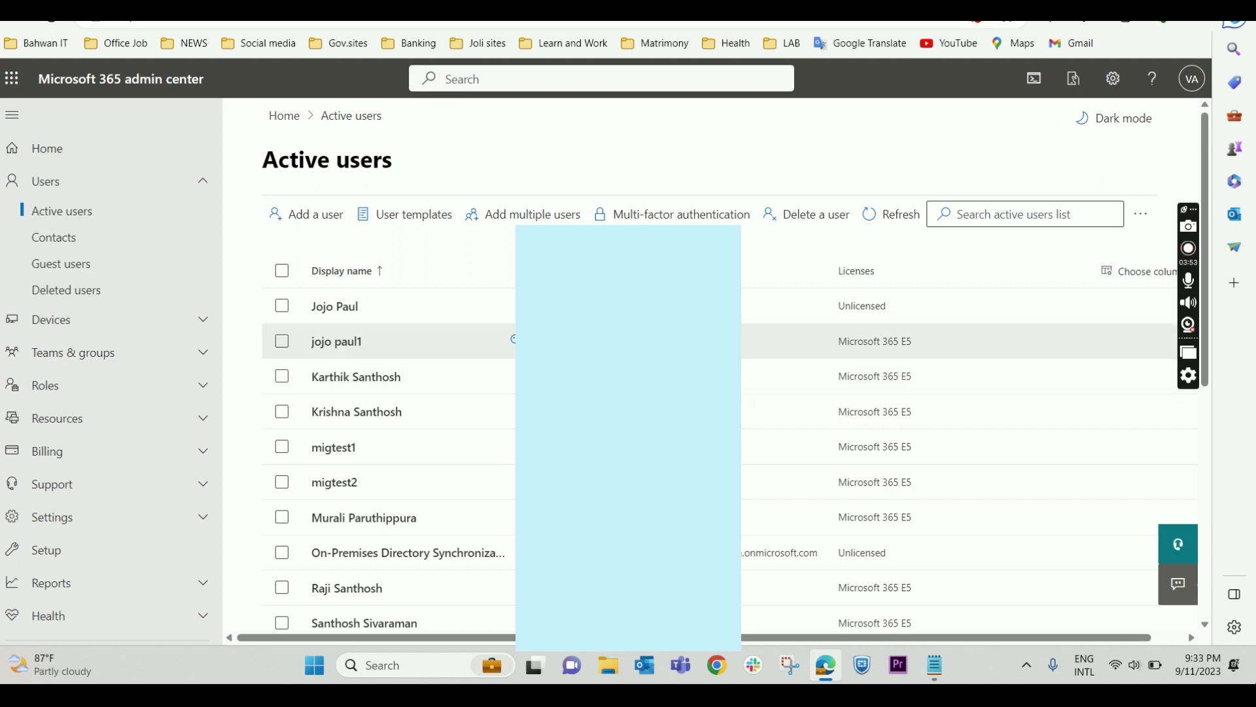
click(337, 341)
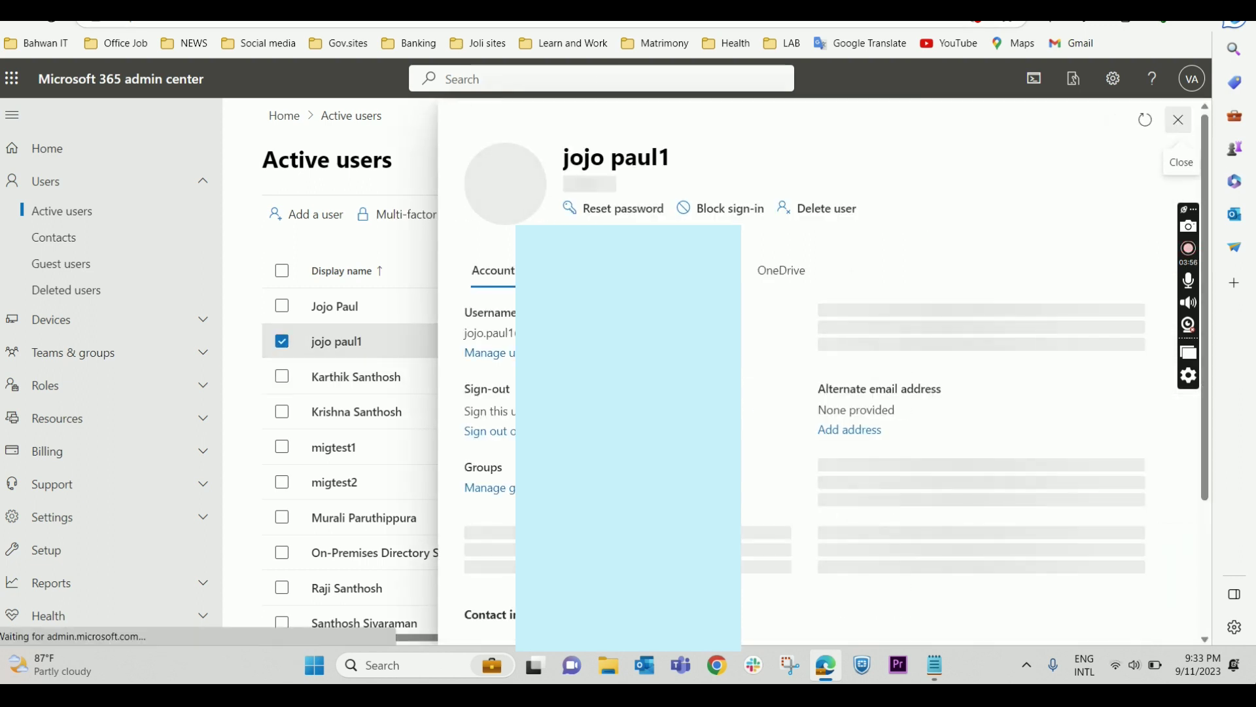
scroll(628, 393, down, 2)
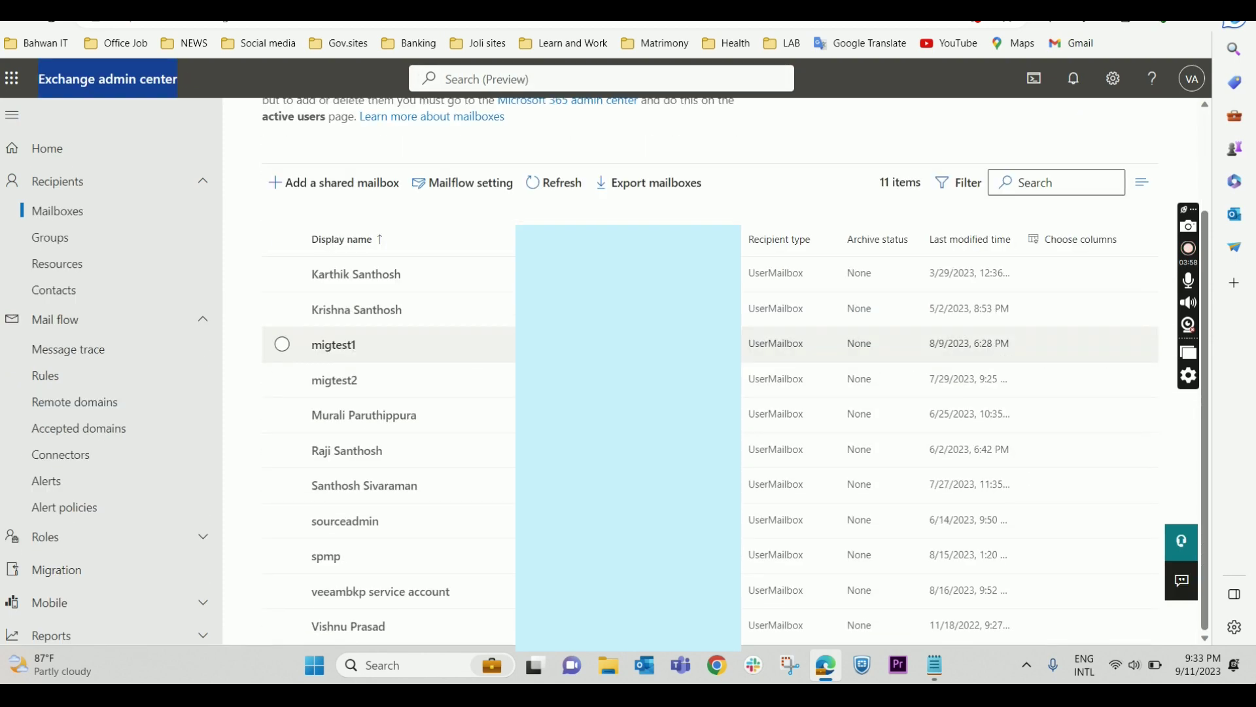
scroll(505, 367, up, 2)
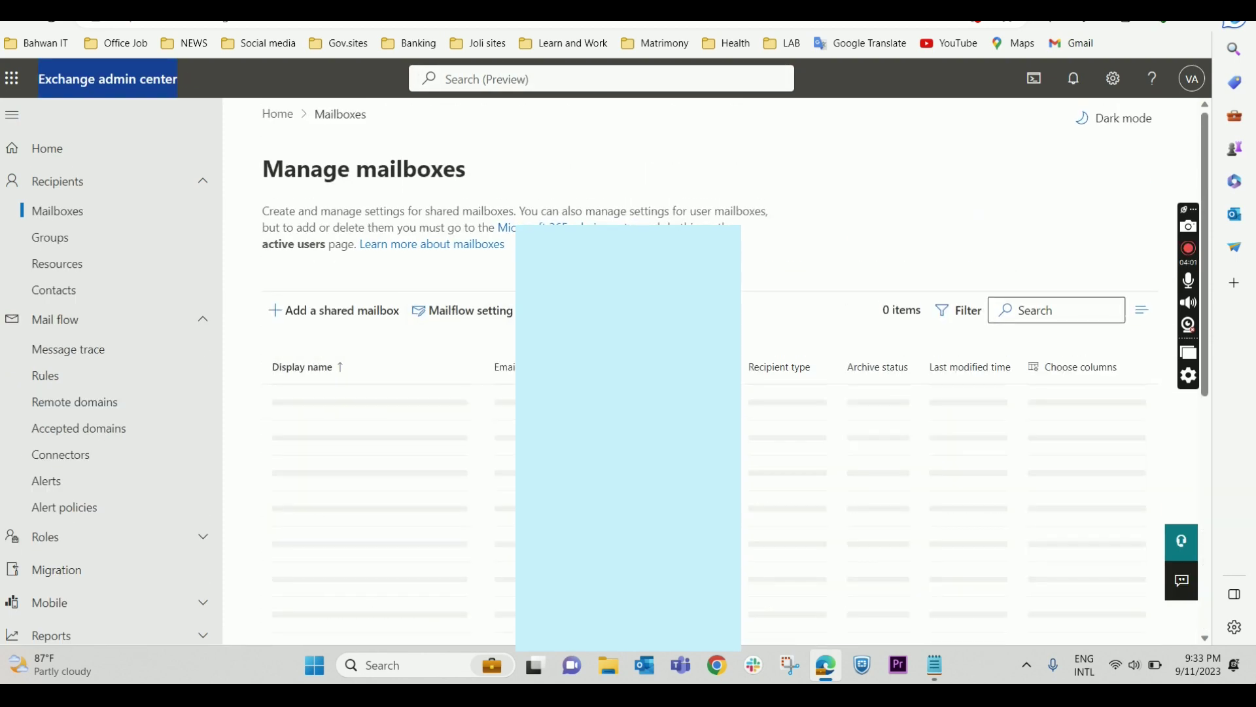
scroll(505, 451, down, 2)
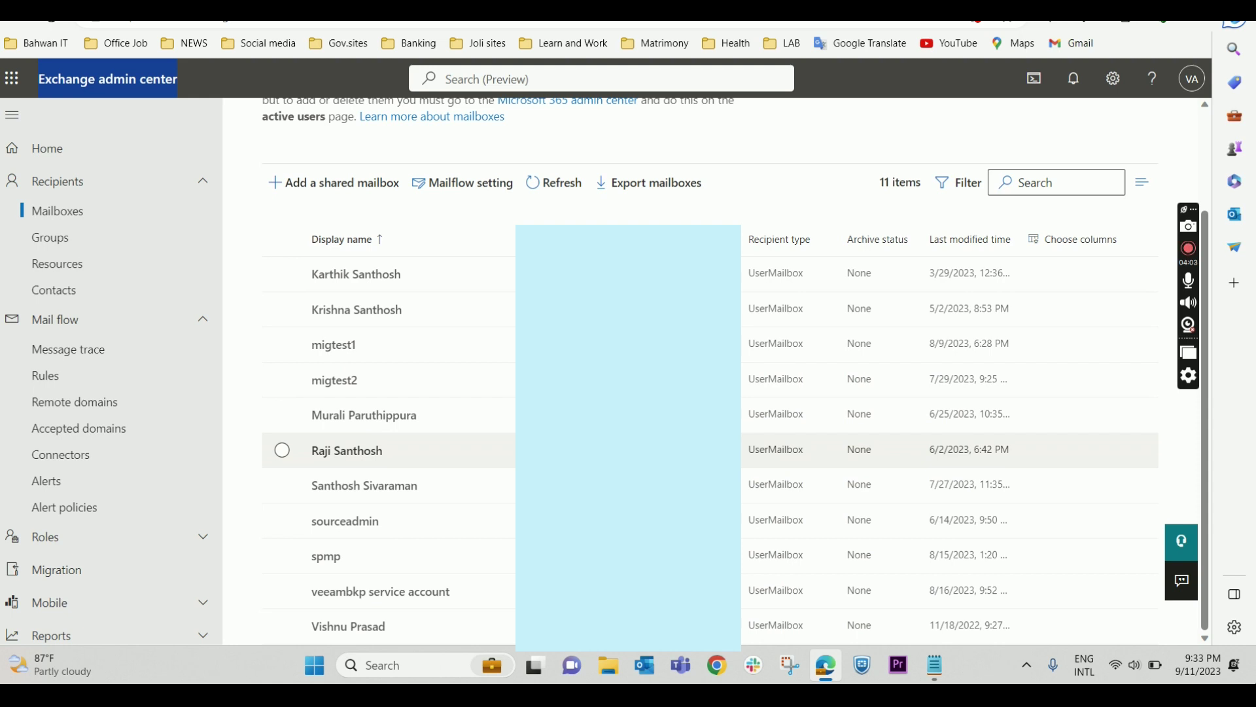
click(153, 229)
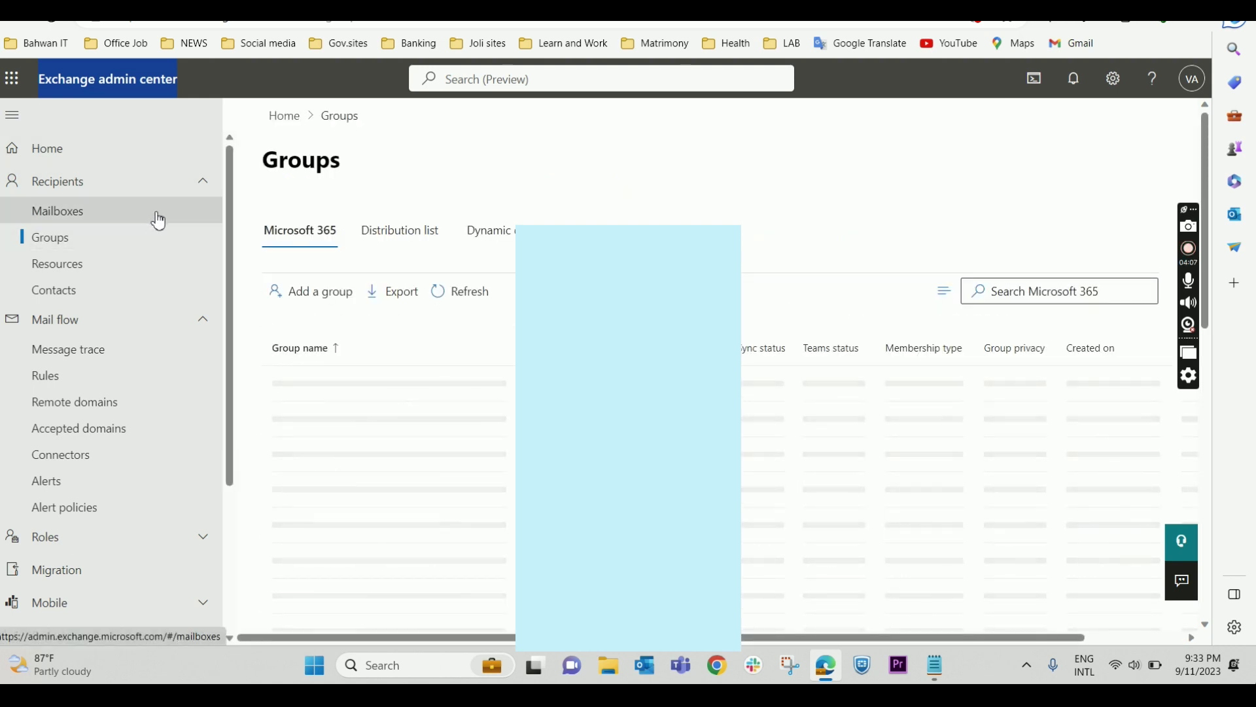
click(158, 220)
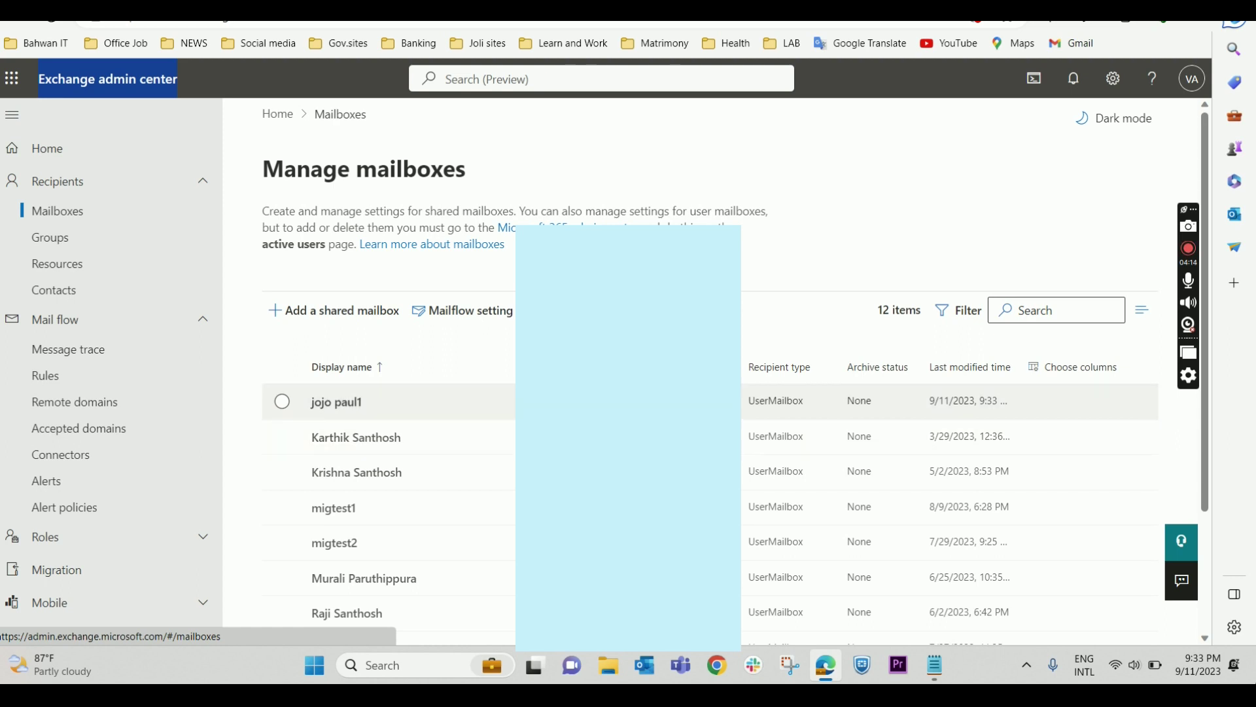
click(282, 401)
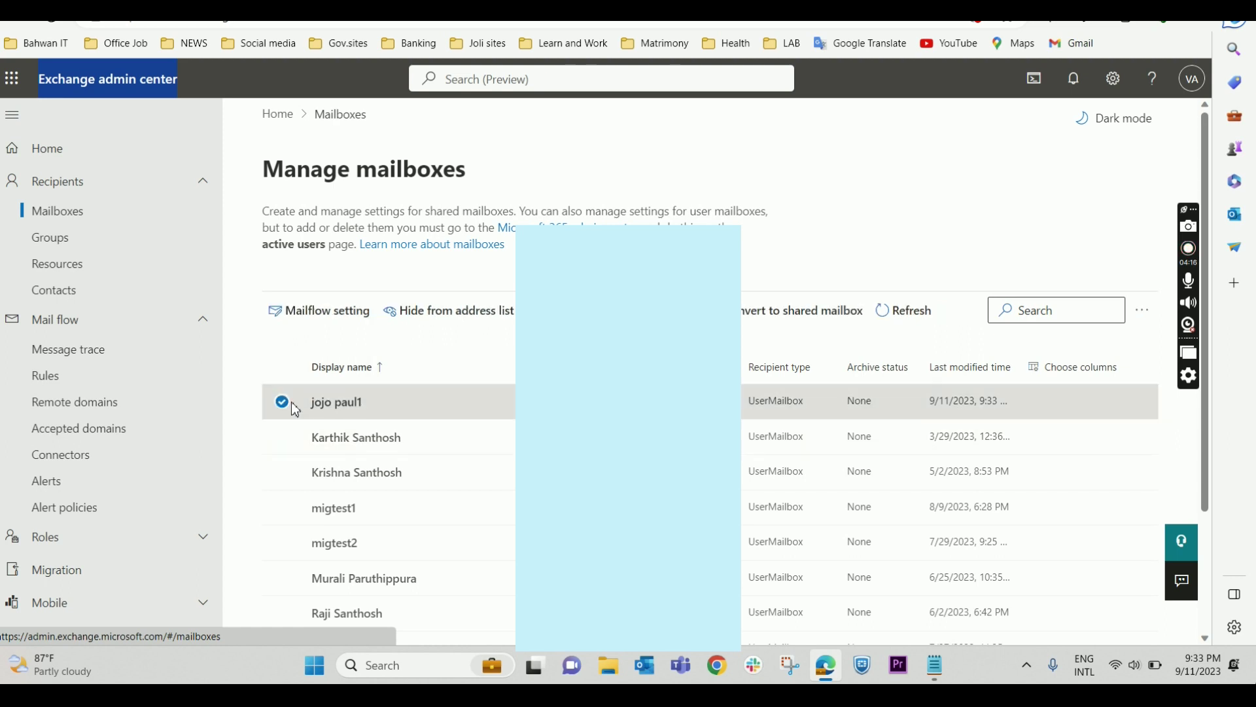
click(458, 399)
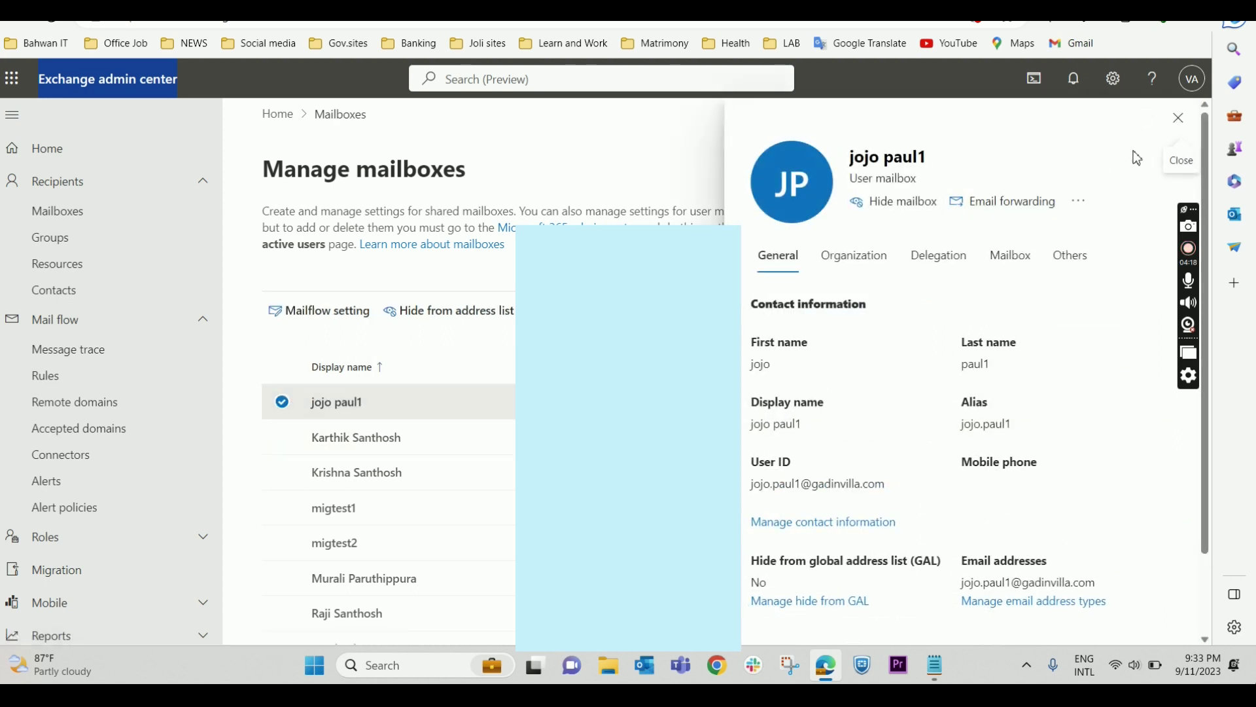
click(1178, 121)
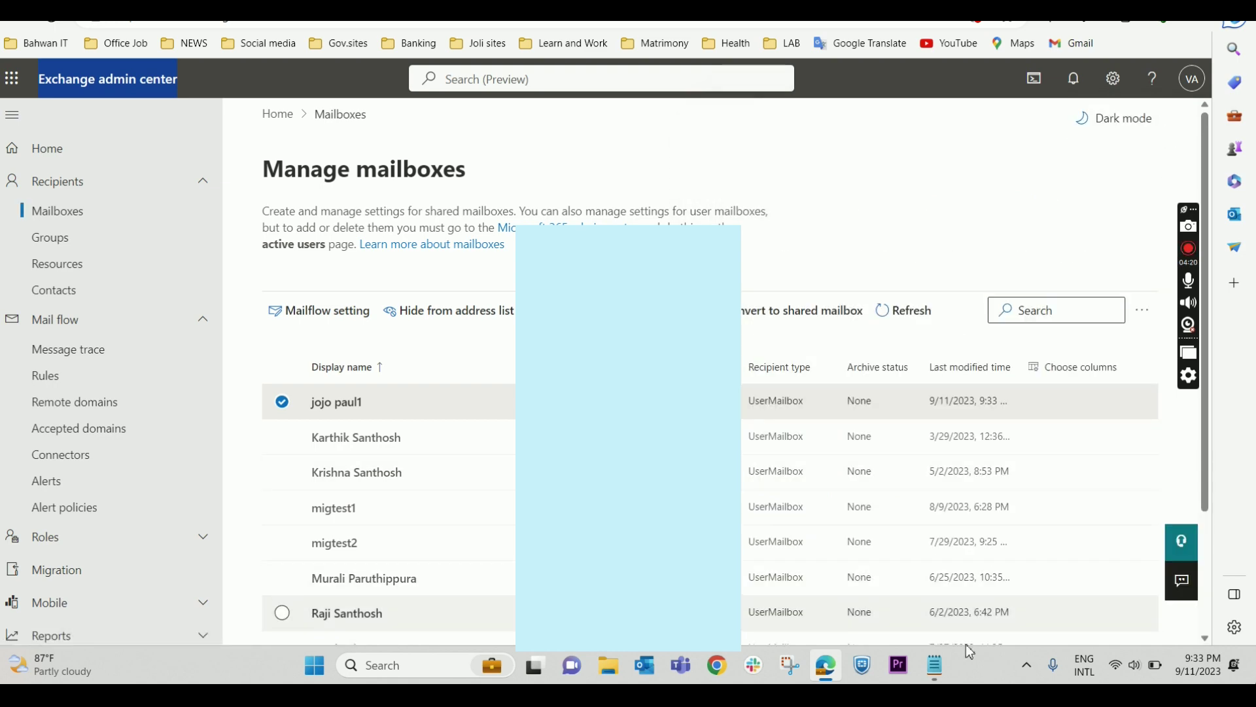
- Glance at the Notepad notes, then return to the Microsoft 365 Active users list
click(939, 657)
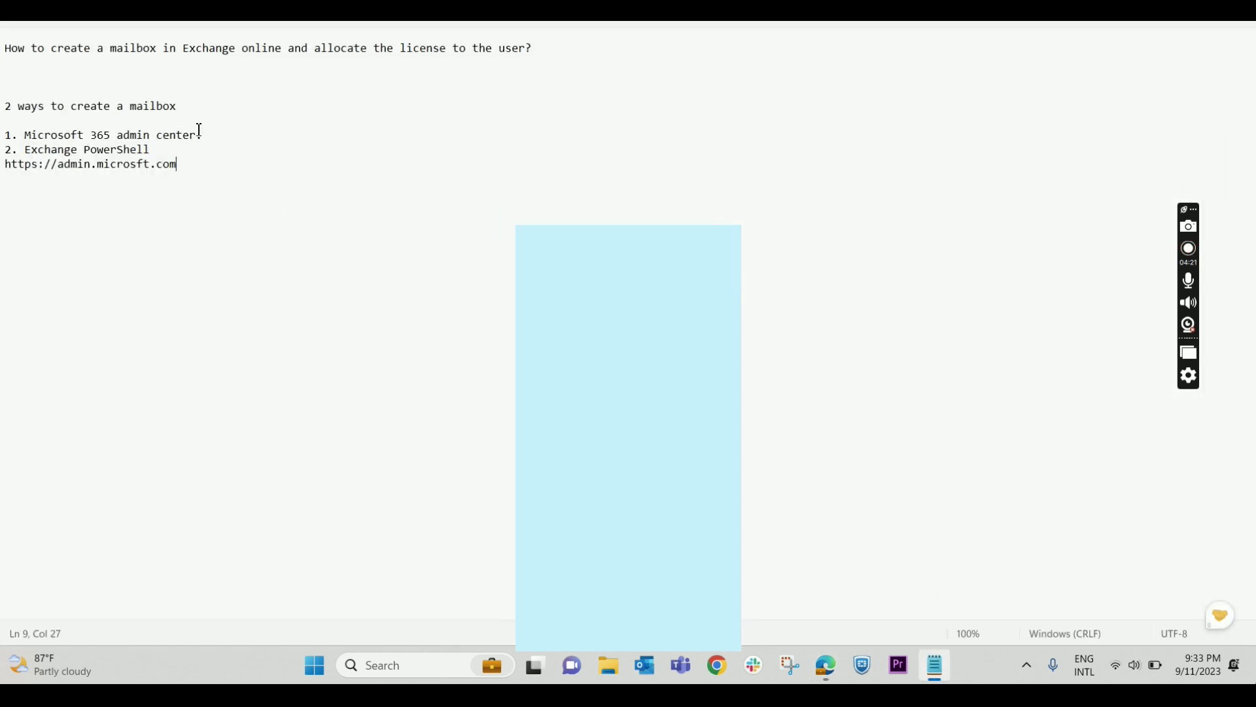
key(alt+Tab)
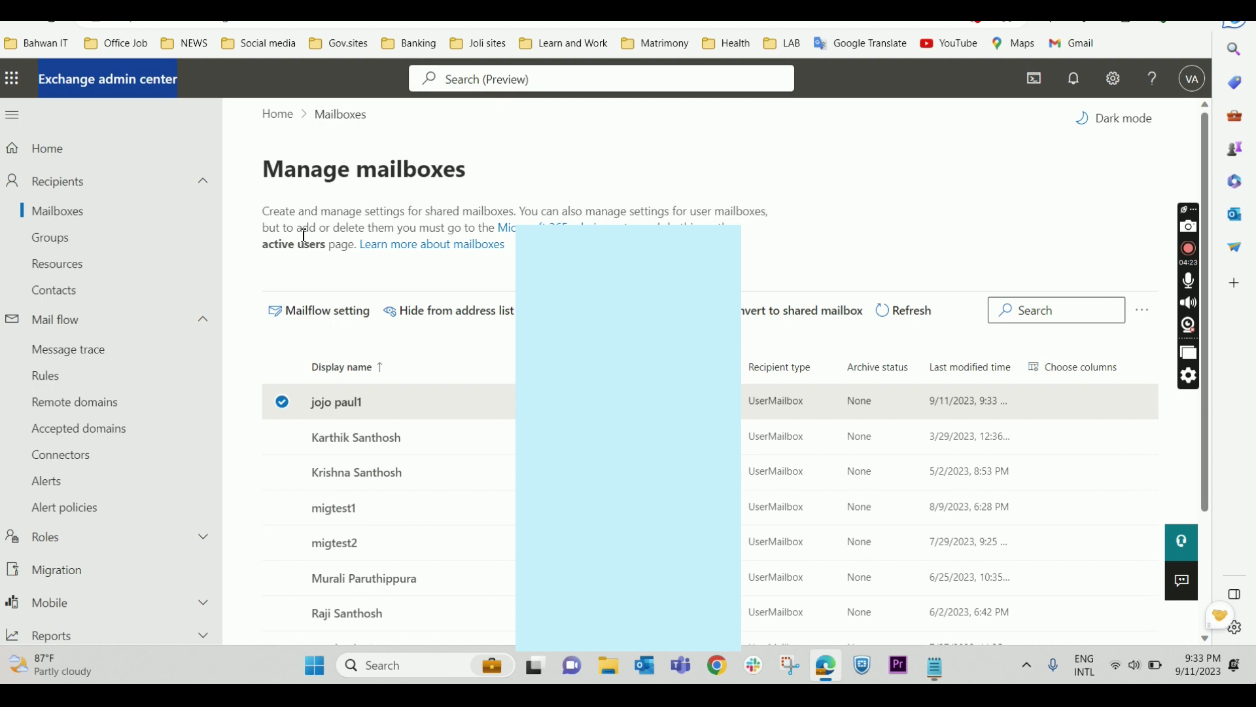
key(ctrl+Tab)
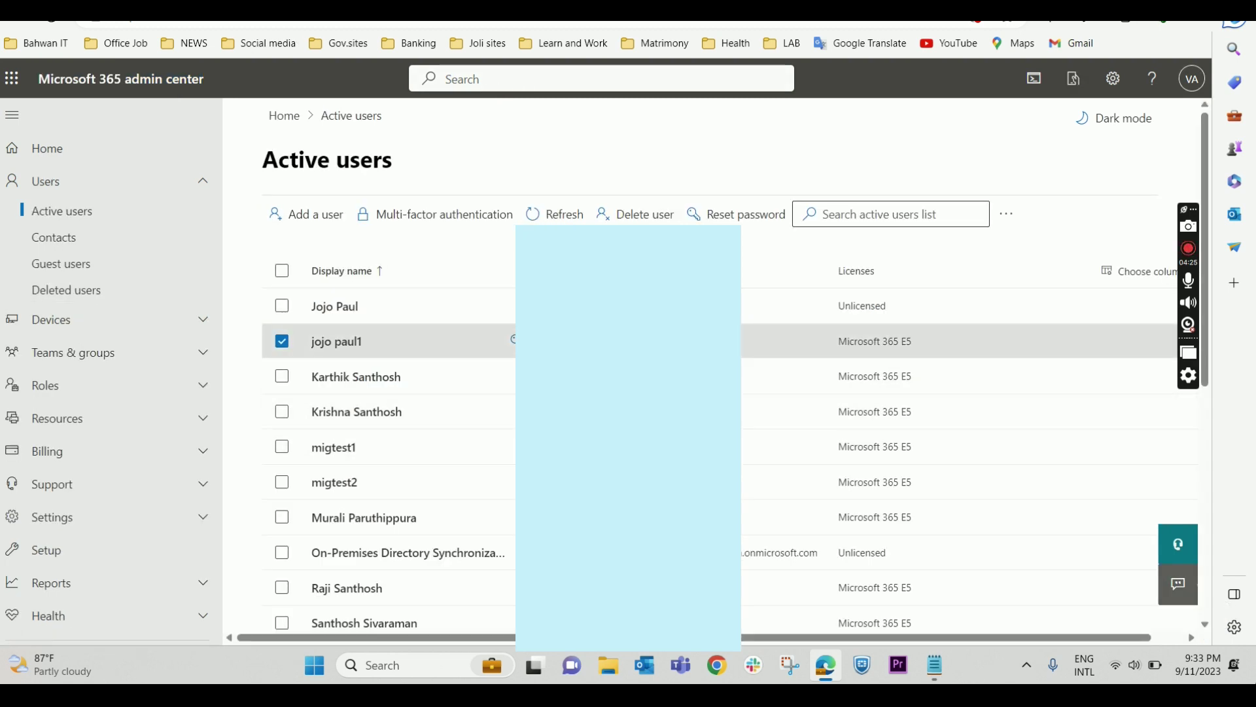
click(413, 343)
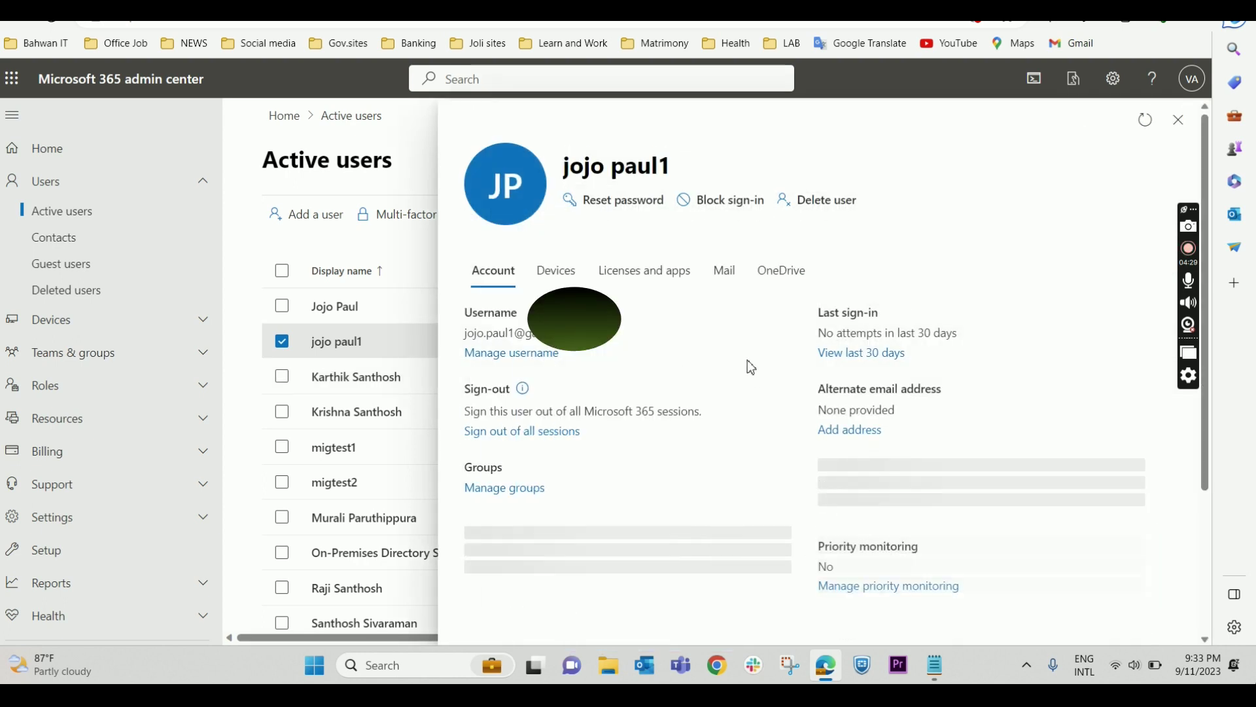
click(624, 271)
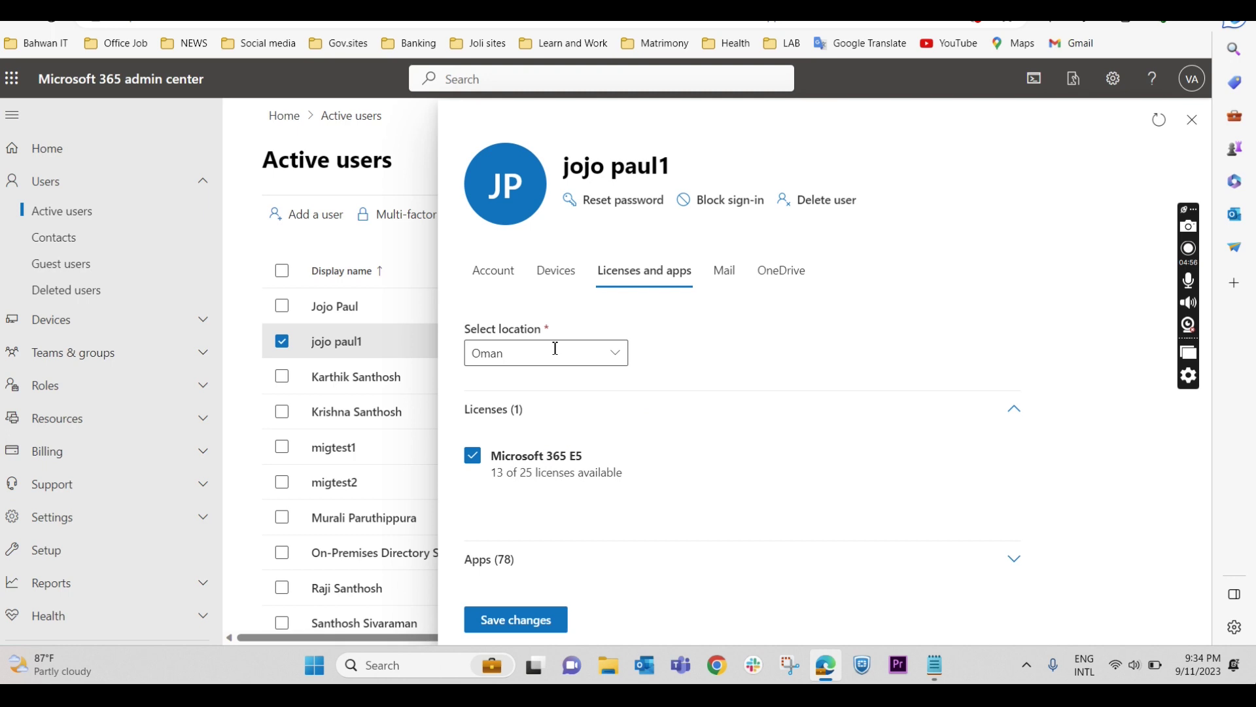
click(1191, 120)
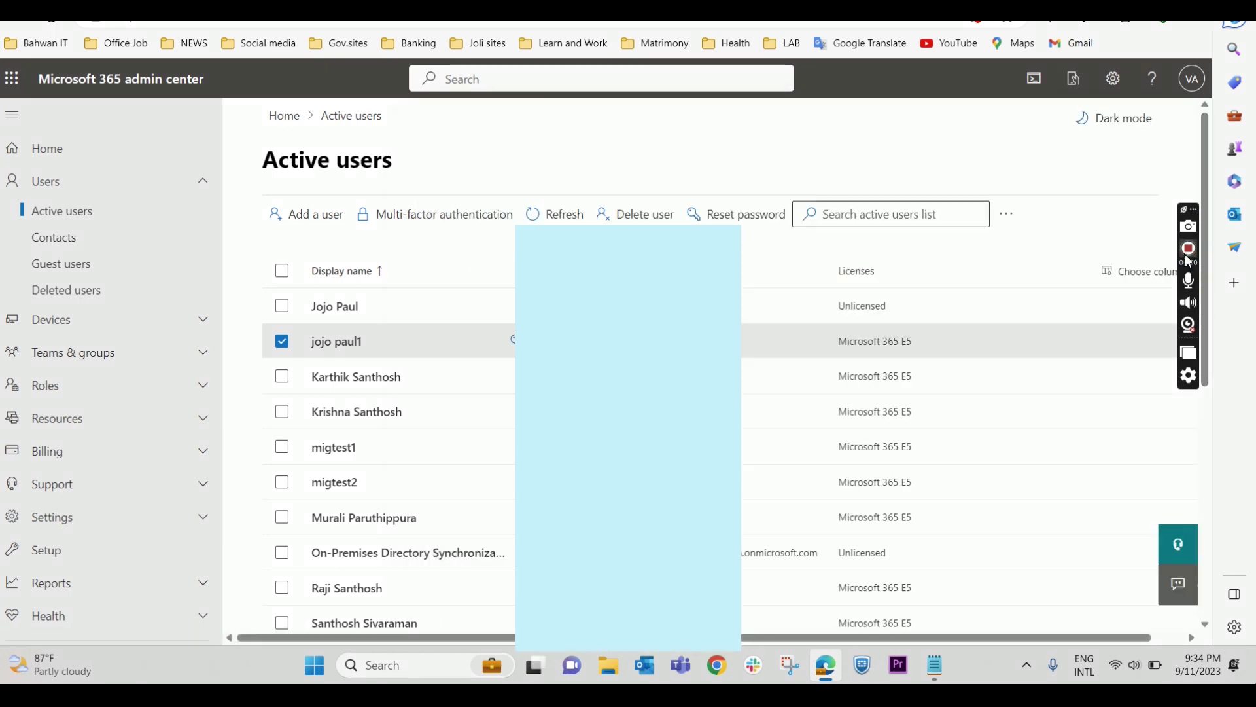